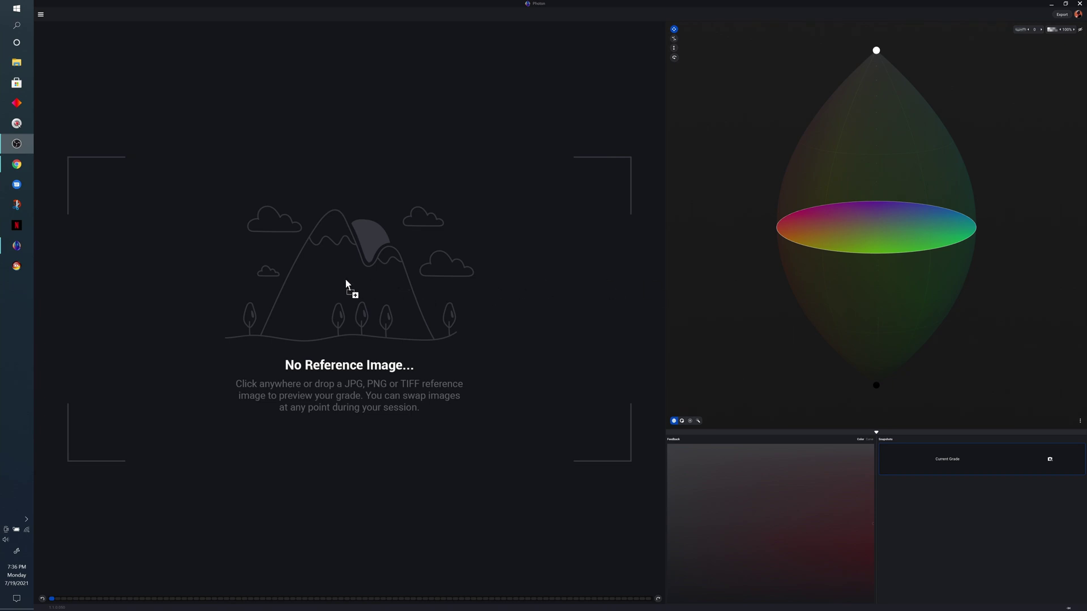
Load the landscape photo of trees and blue sky as the reference image.
drag(346, 279, 347, 282)
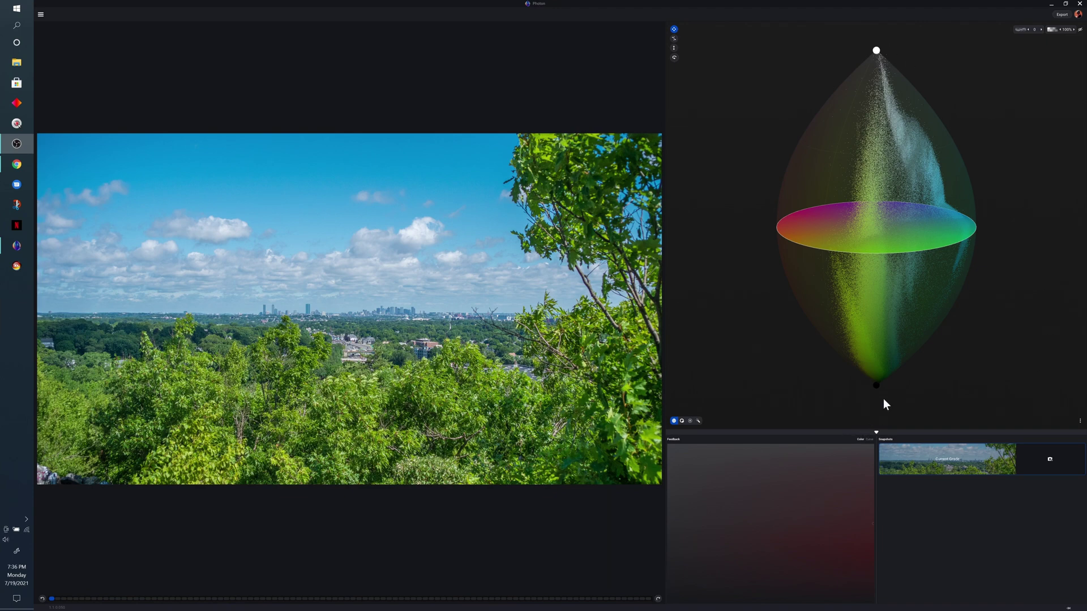
Examine the photo's color distribution in the 3D color model from above, from the side and up close.
drag(995, 151, 1025, 502)
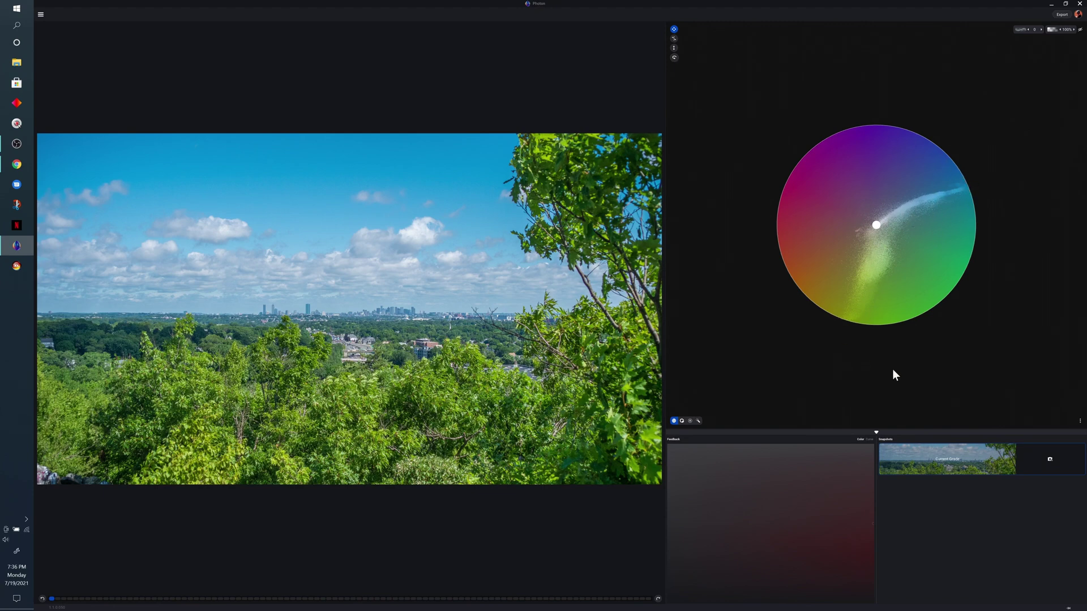
drag(1010, 332, 953, 26)
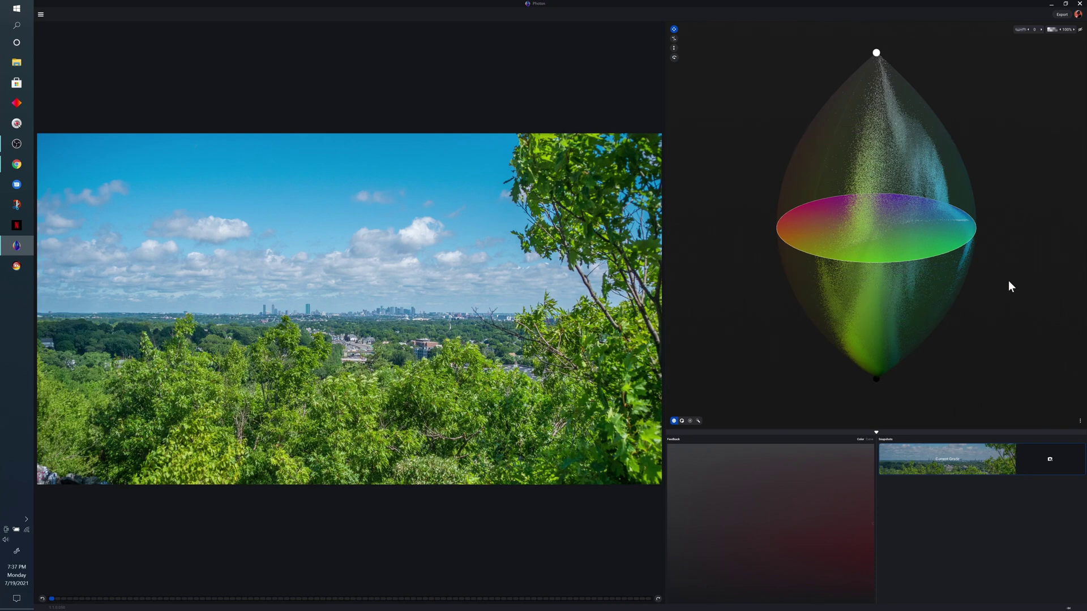
scroll(1008, 281, up, 4)
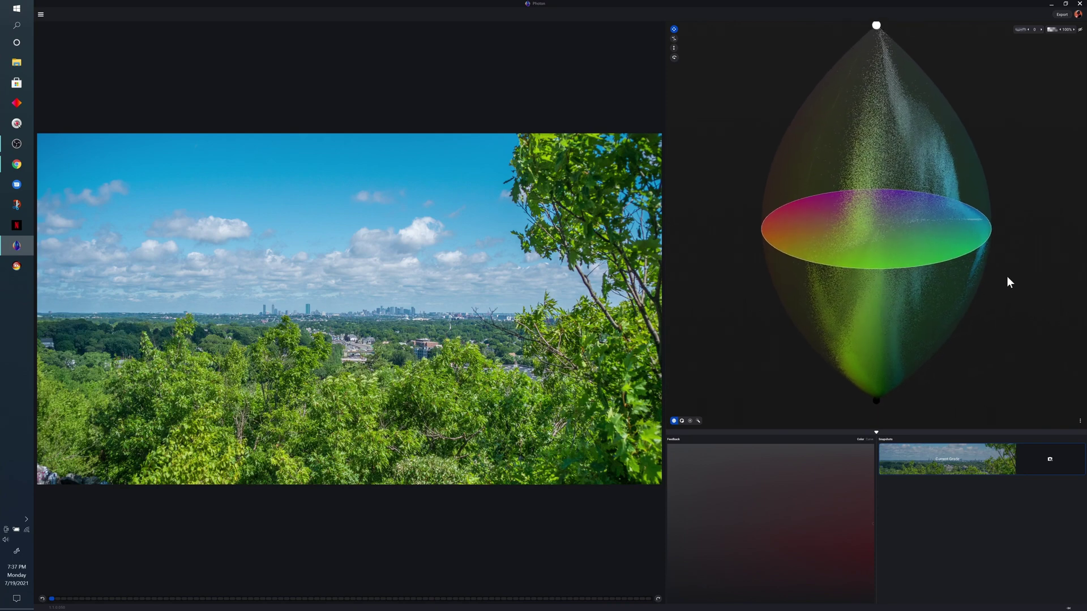
scroll(1007, 277, up, 5)
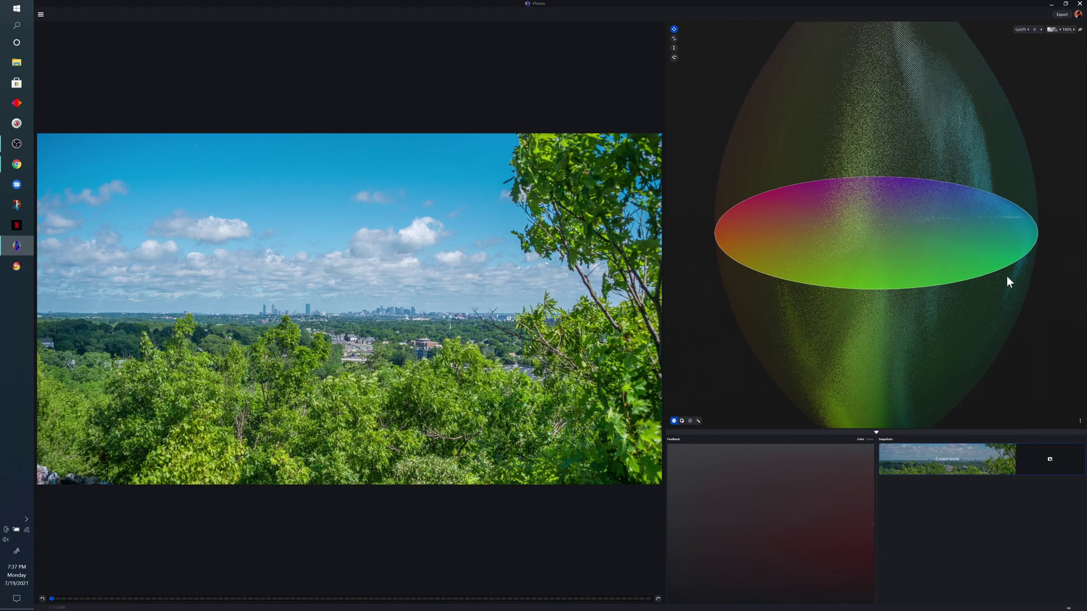
scroll(1007, 277, down, 5)
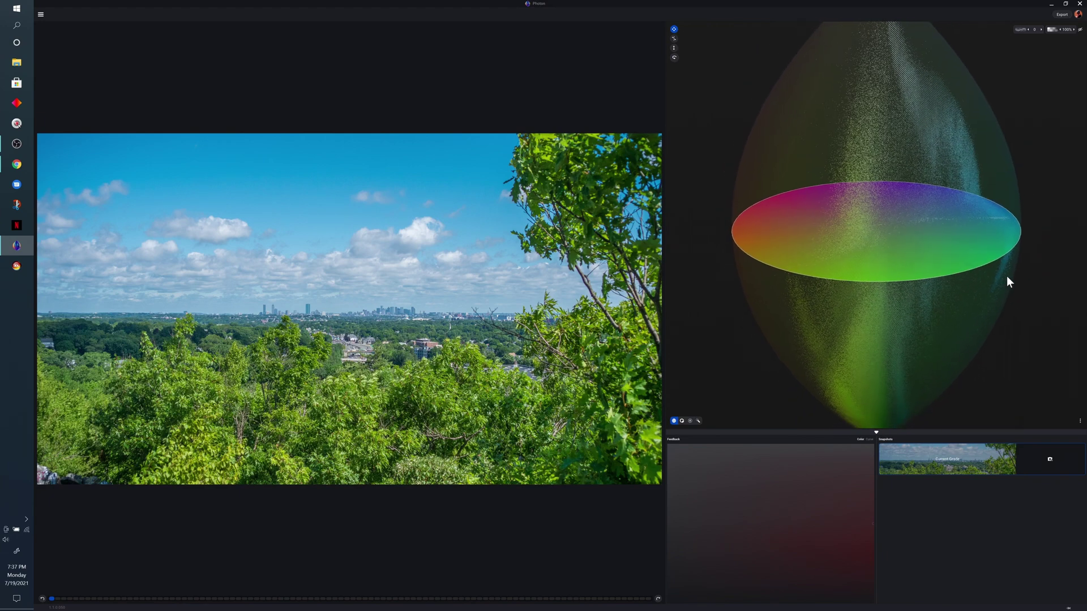
scroll(1007, 277, down, 3)
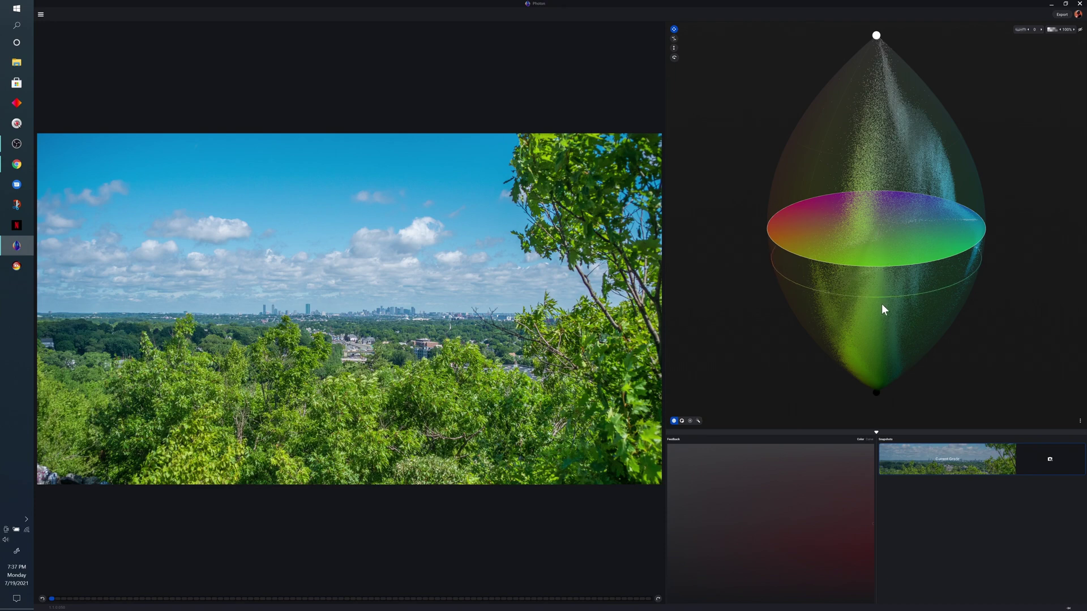
click(861, 127)
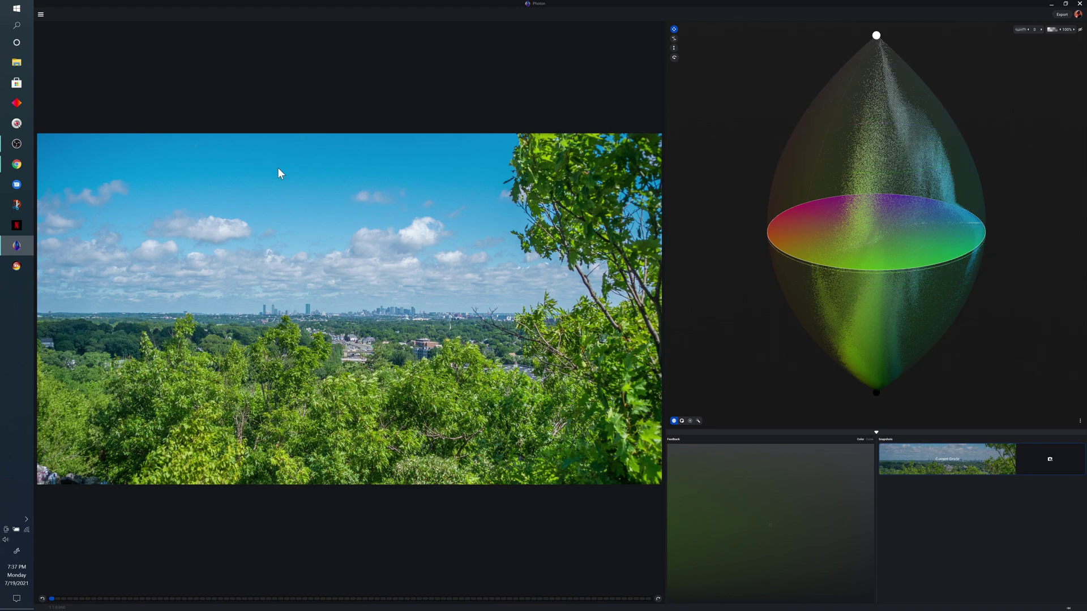
Try shifting the sky's color to a brighter blue in the photo, and reset the LUT.
click(410, 159)
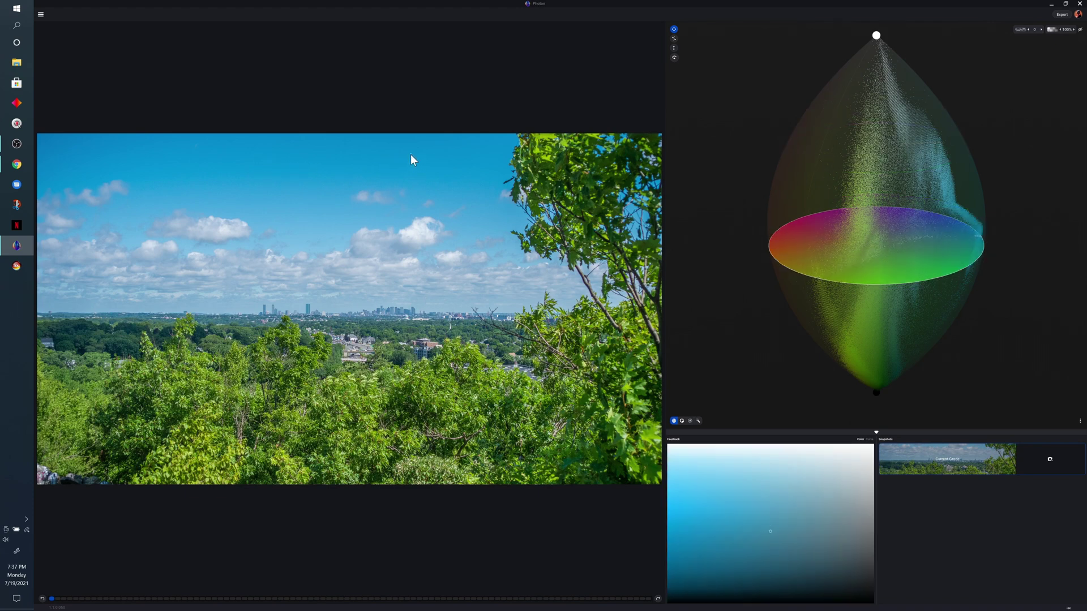
mouse_move(411, 171)
mouse_down()
mouse_move(418, 314)
mouse_move(405, 77)
mouse_move(677, 88)
mouse_move(153, 85)
mouse_up()
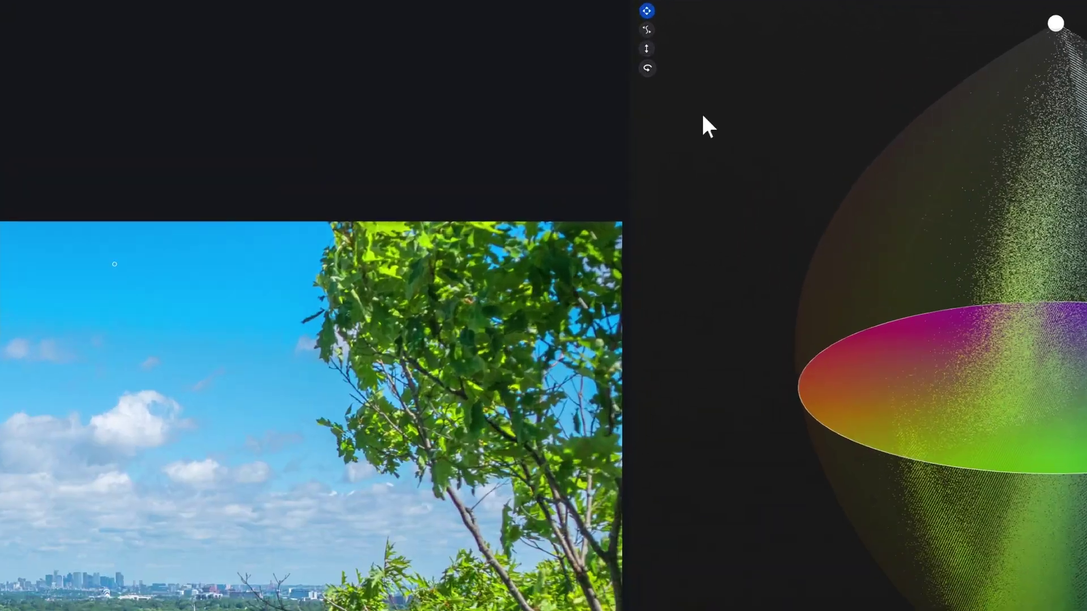
right_click(704, 86)
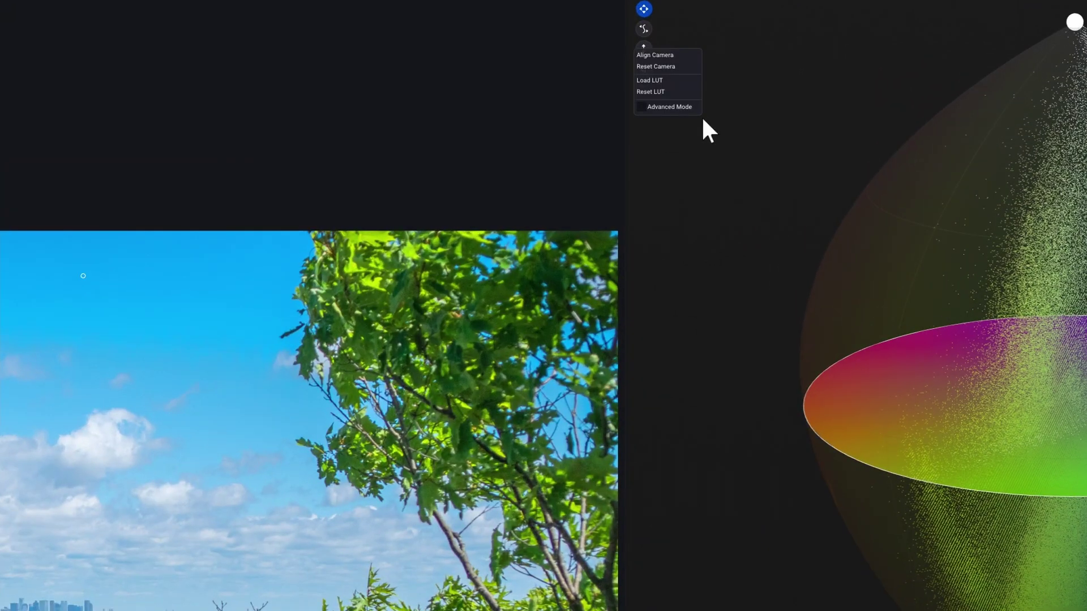
click(652, 92)
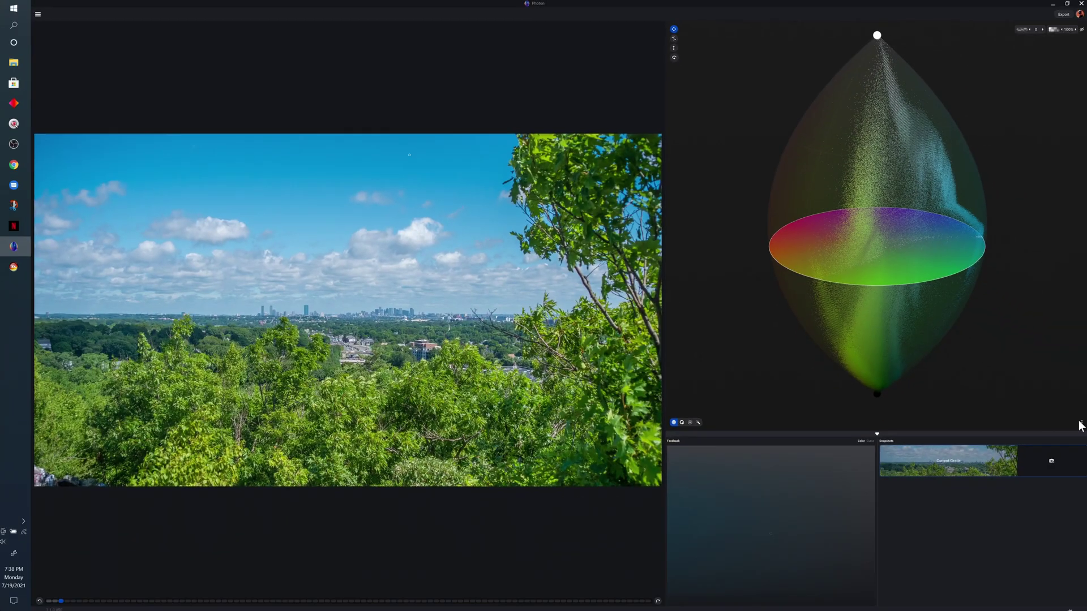
click(1080, 423)
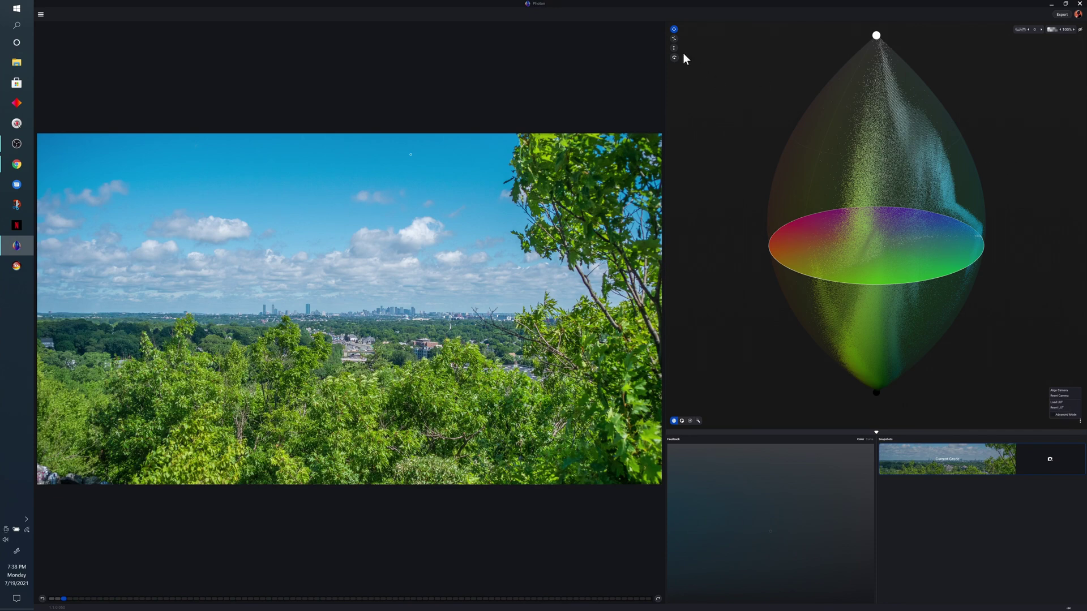
Tint the whole image cyan-green by offsetting the sky's color with the color wheel grading tool.
click(674, 40)
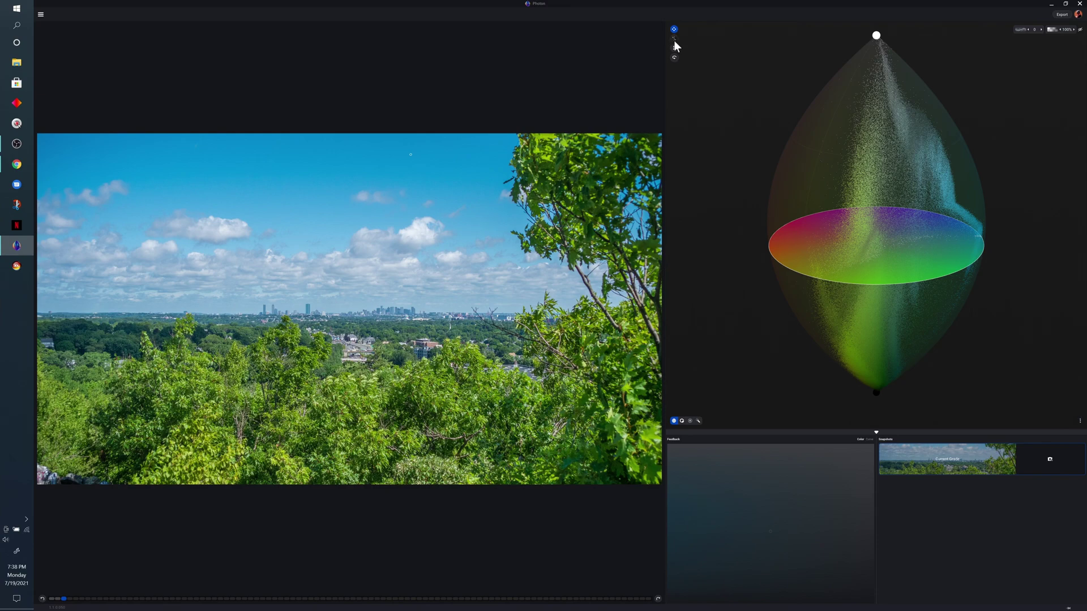
click(674, 39)
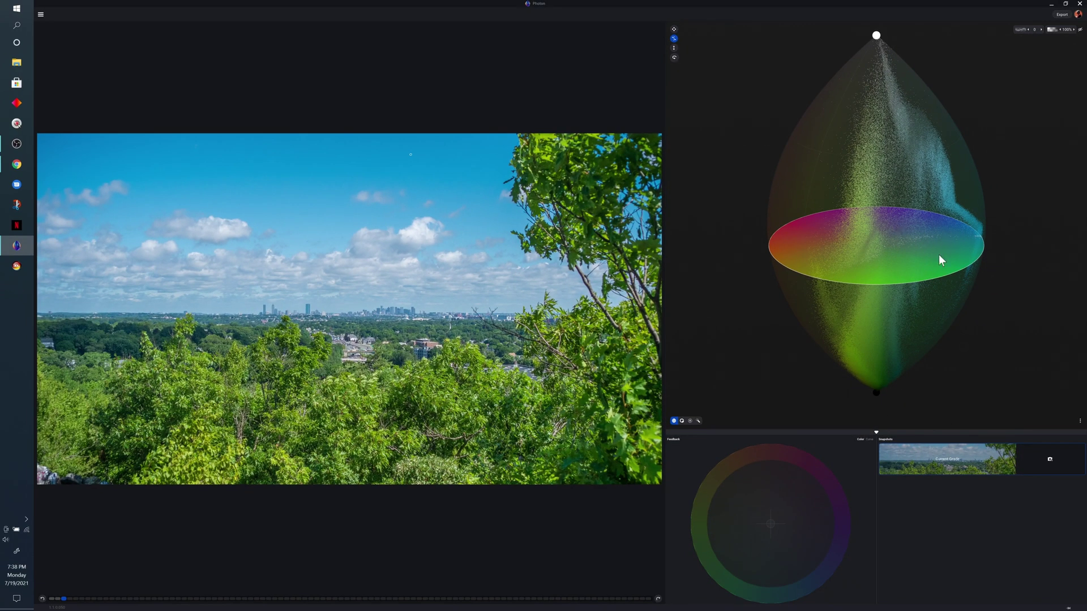
drag(295, 164, 403, 207)
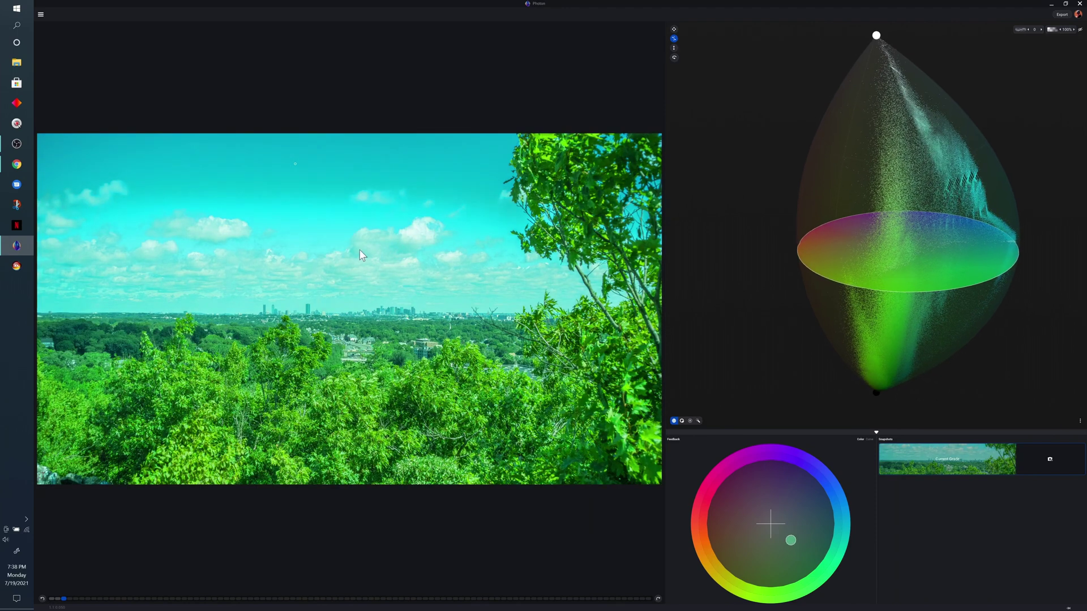
Try the tonal curve tool on the photo, making an S-shaped contrast curve and a brighter curve.
key(3)
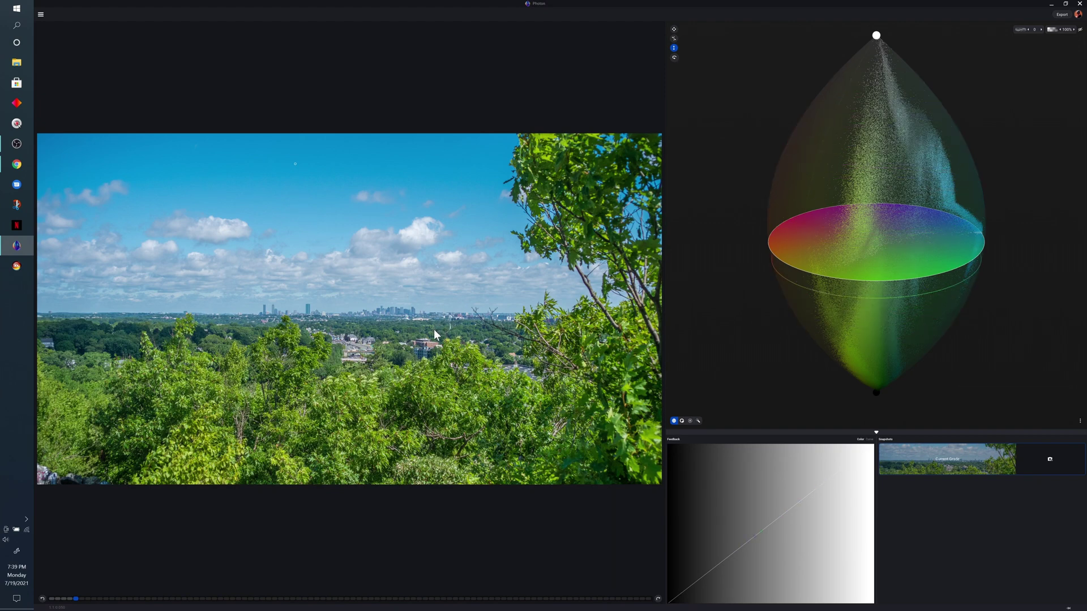
drag(432, 321, 420, 182)
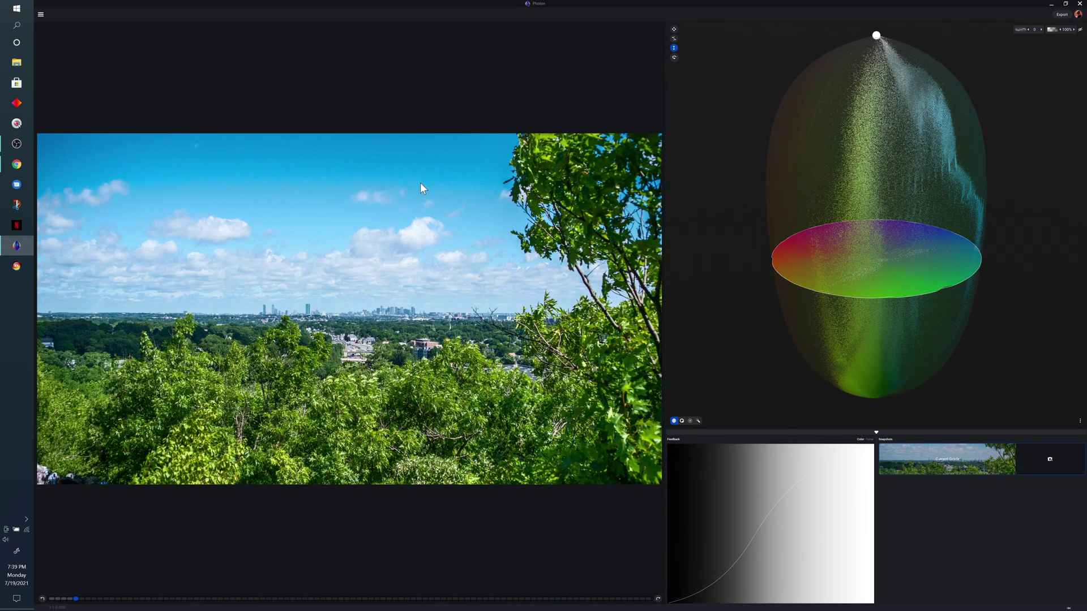
drag(421, 182, 426, 466)
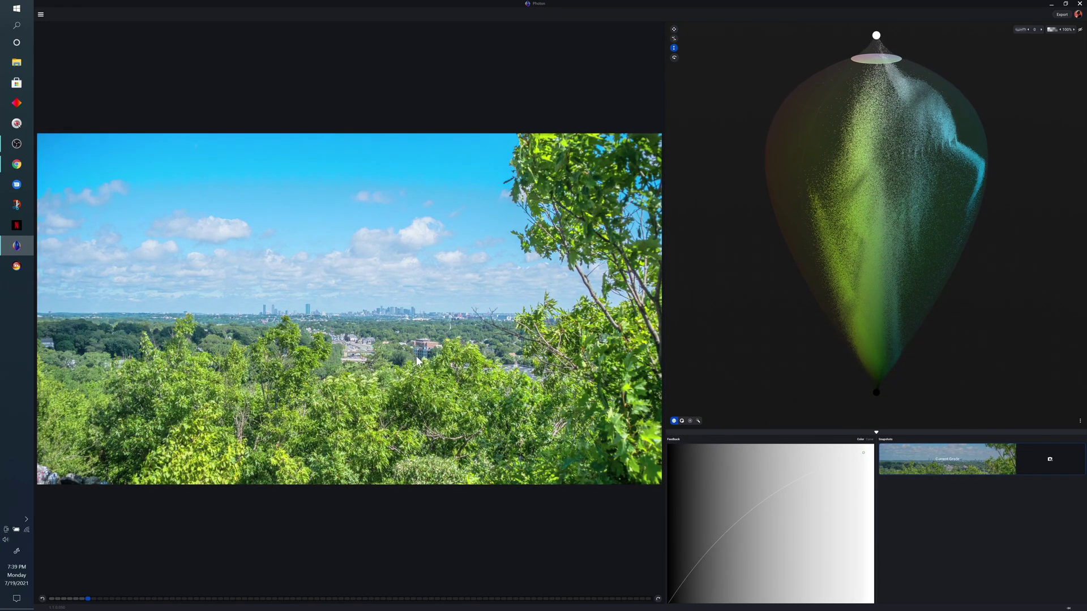
Rotate the hue of the whole image until the sky turns purple and the trees vivid green.
click(673, 57)
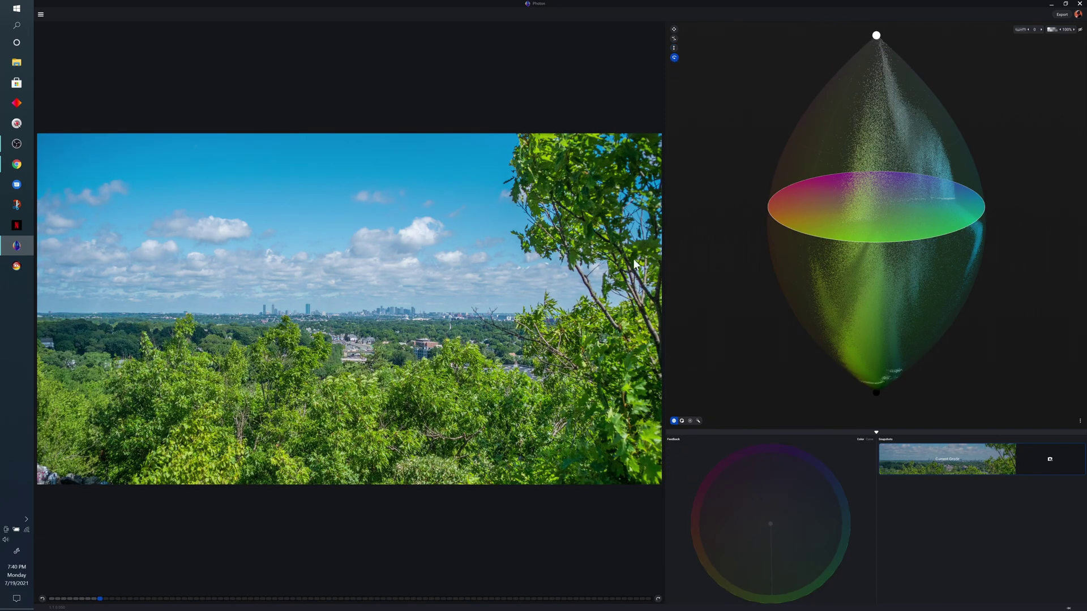
click(273, 201)
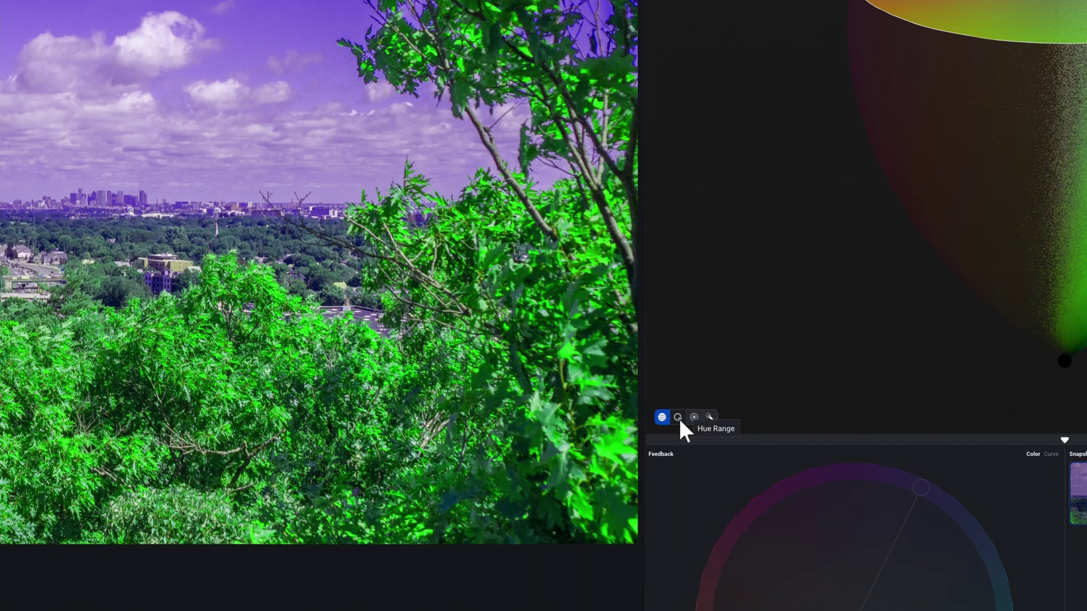
From a reset LUT, rotate only the sky's hue to turquoise using the Hue Range selection.
click(678, 416)
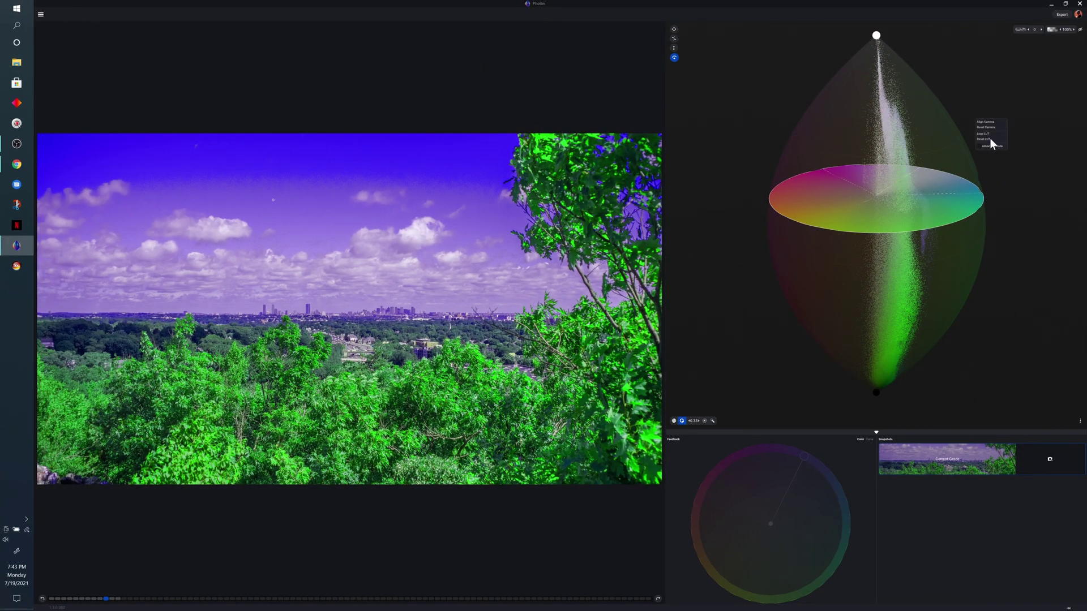
click(983, 139)
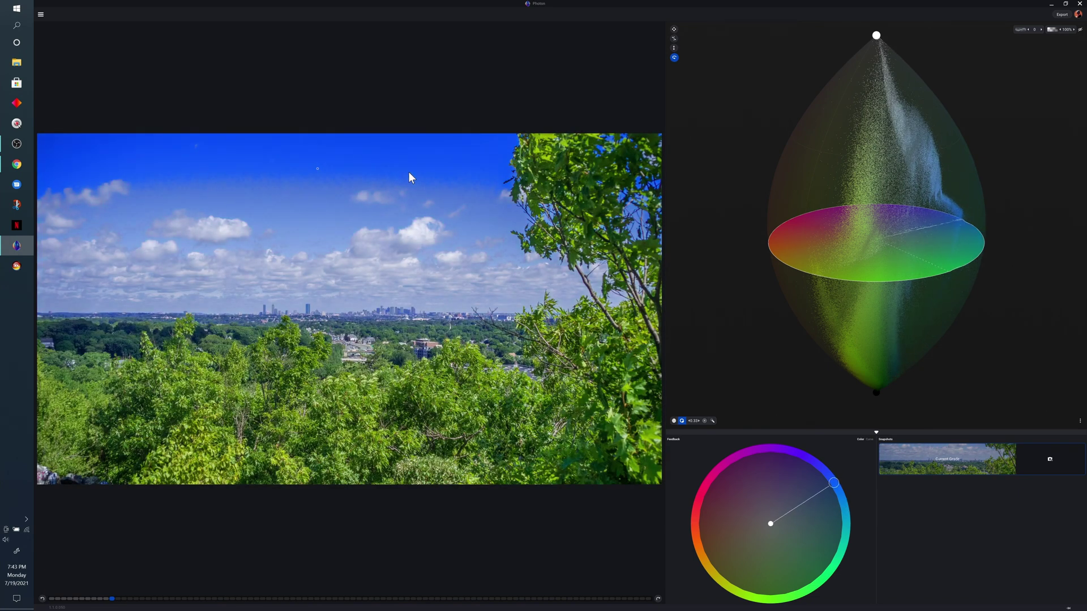
drag(313, 172, 269, 170)
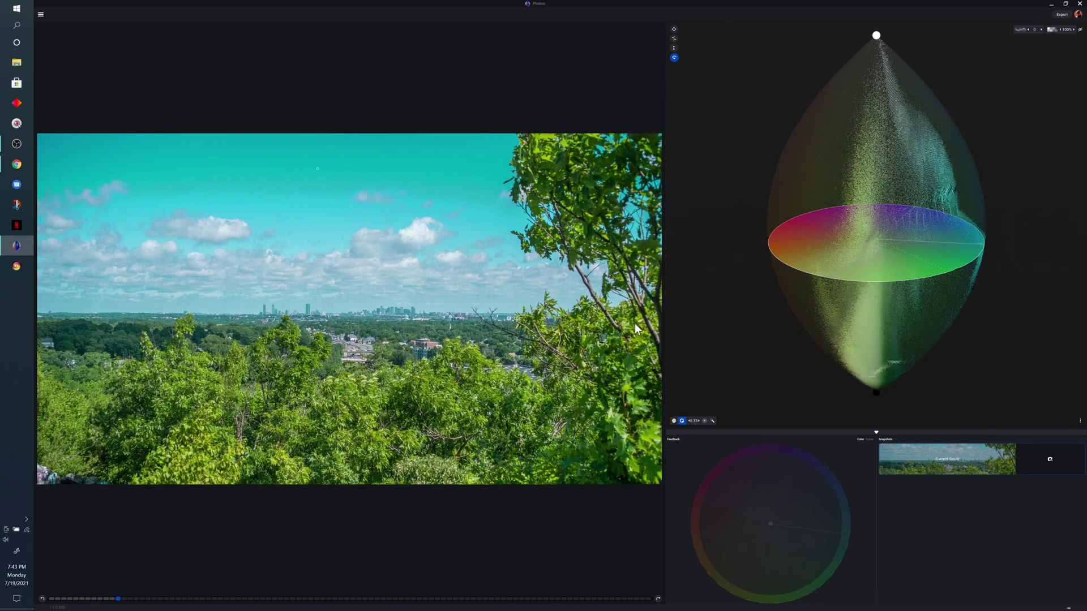
Inspect the turquoise sky and clouds up close for rough color transitions, and increase the Smoothing value.
scroll(305, 202, up, 5)
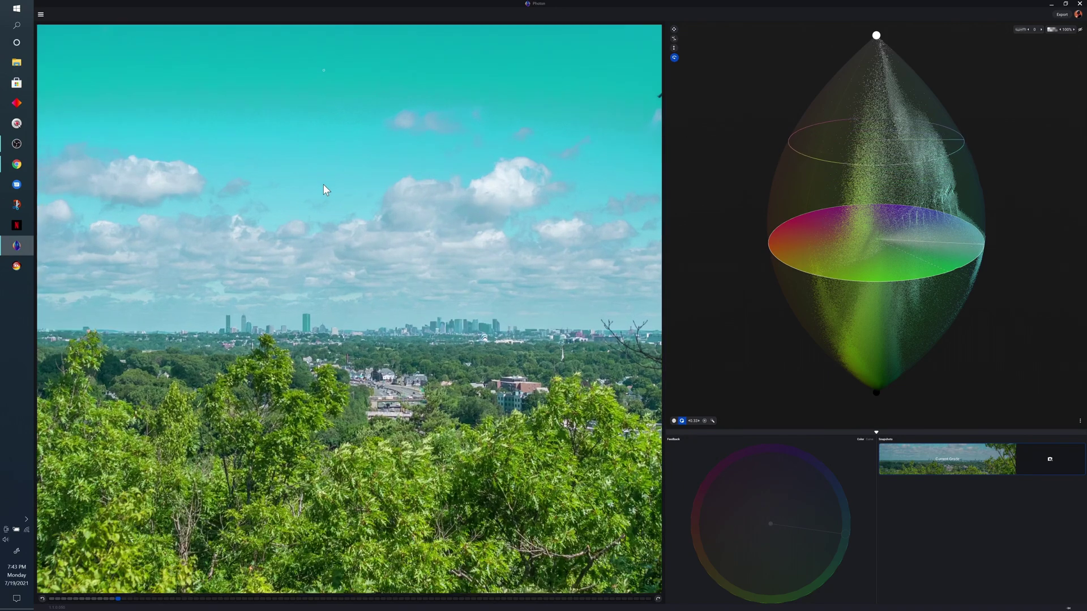
scroll(325, 176, up, 3)
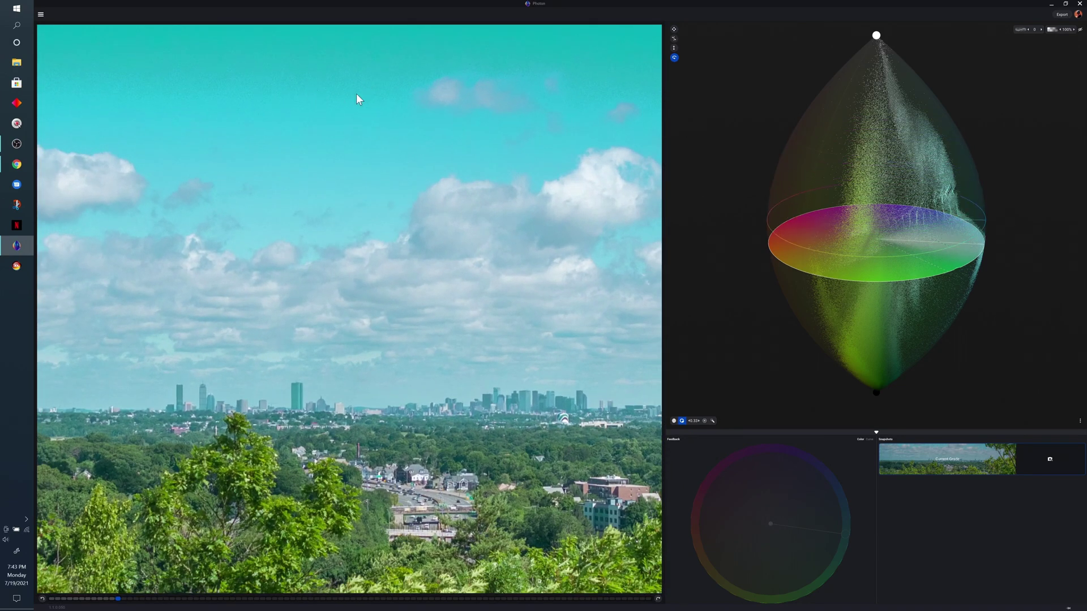
scroll(373, 103, down, 2)
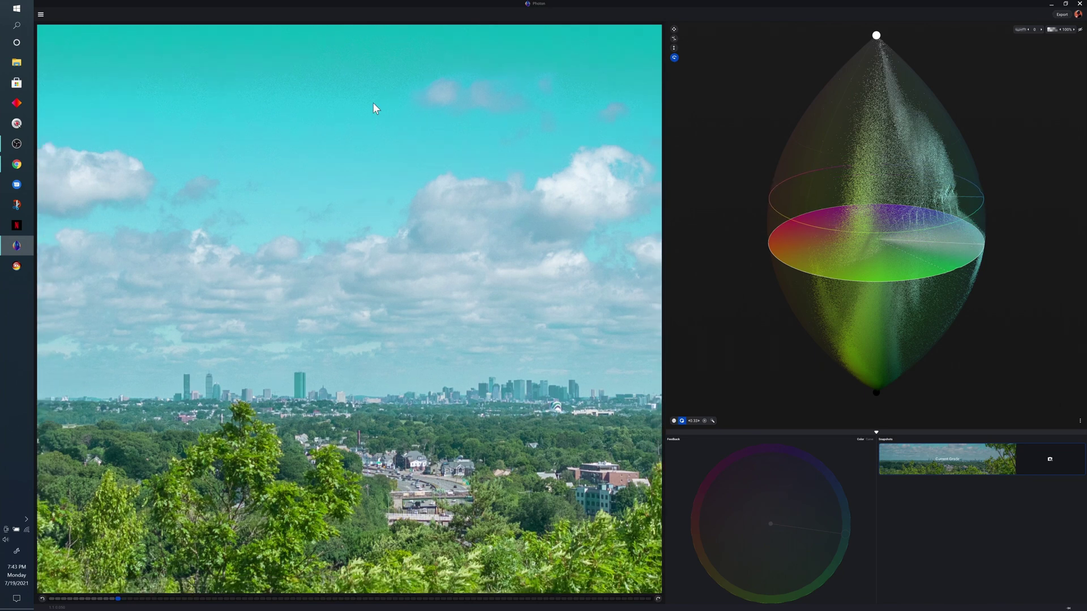
scroll(372, 104, down, 2)
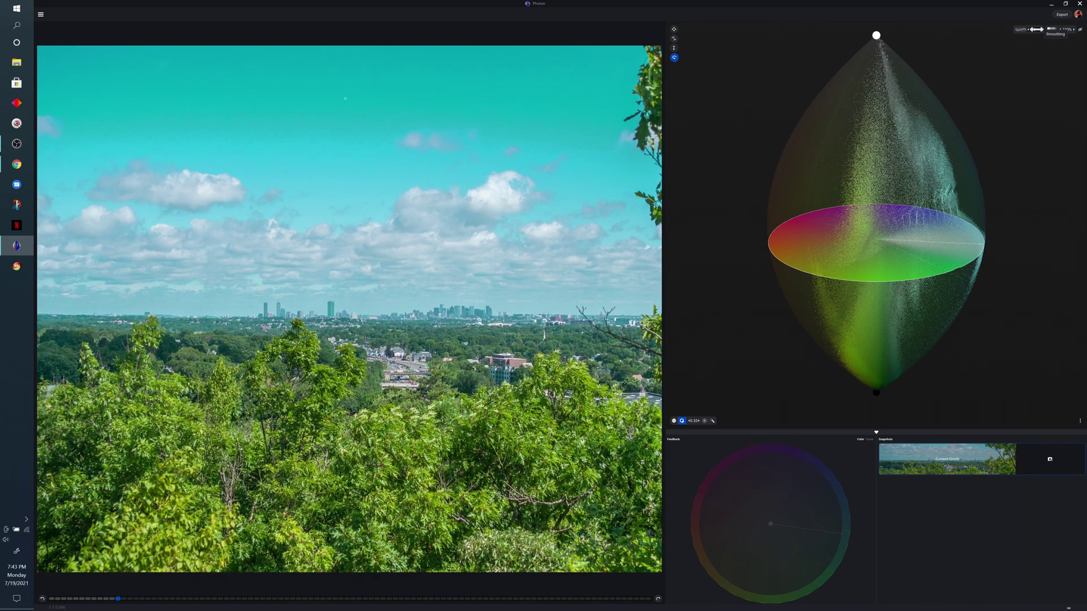
drag(1036, 29, 1085, 35)
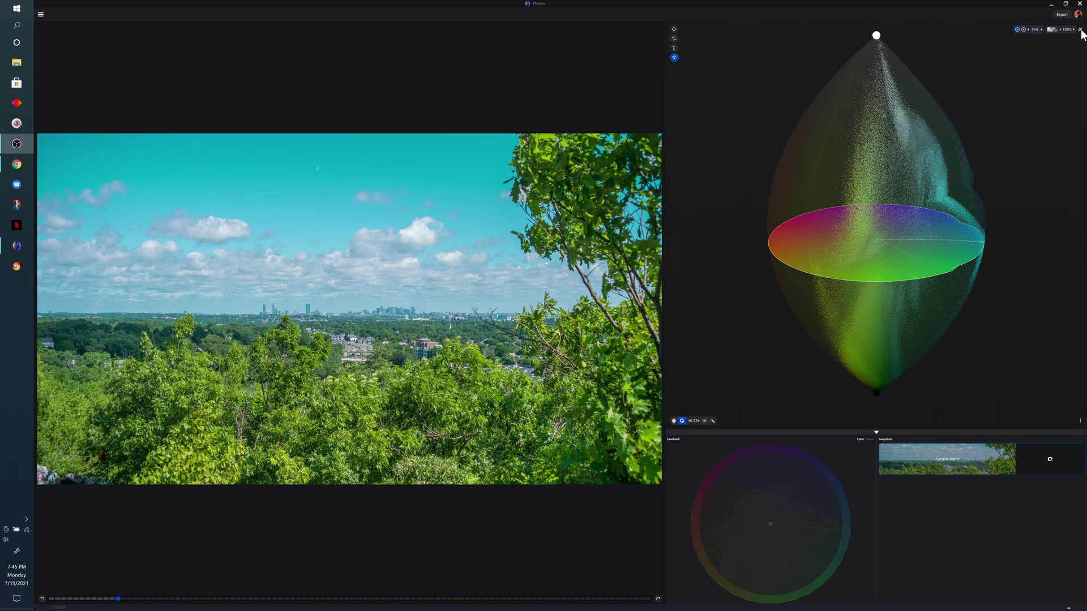
Compare the turquoise grade with the original photo by repeatedly bypassing and restoring the LUT.
click(1081, 33)
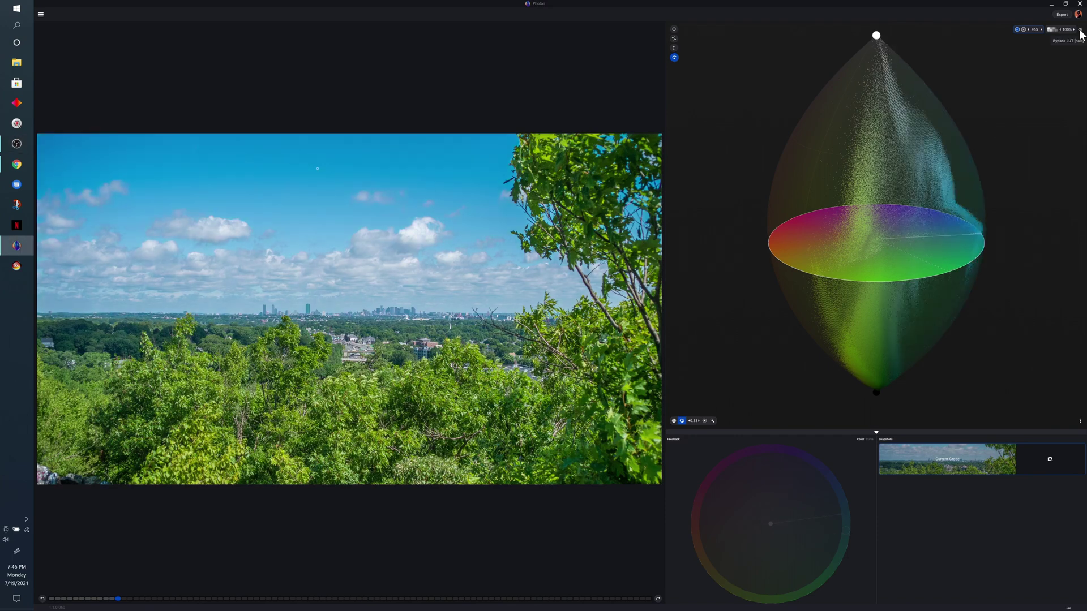
click(1080, 33)
click(1080, 33)
click(1081, 33)
click(1081, 33)
click(1080, 33)
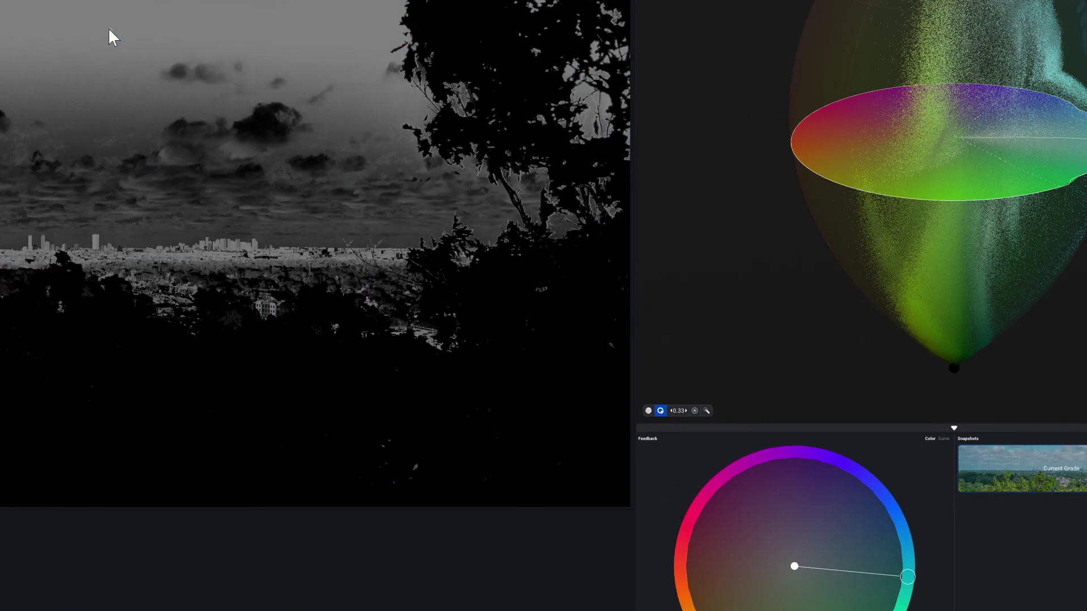
Preview the sky's selection mask with the hue range narrowed to 0.11, and switch to Saturation Range.
click(110, 30)
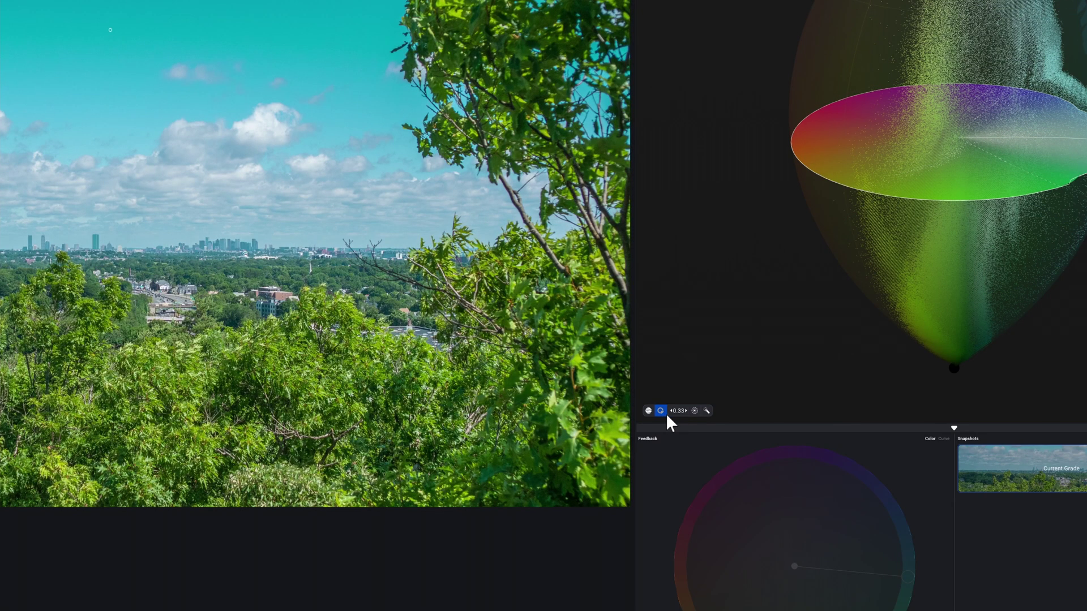
drag(675, 412, 659, 413)
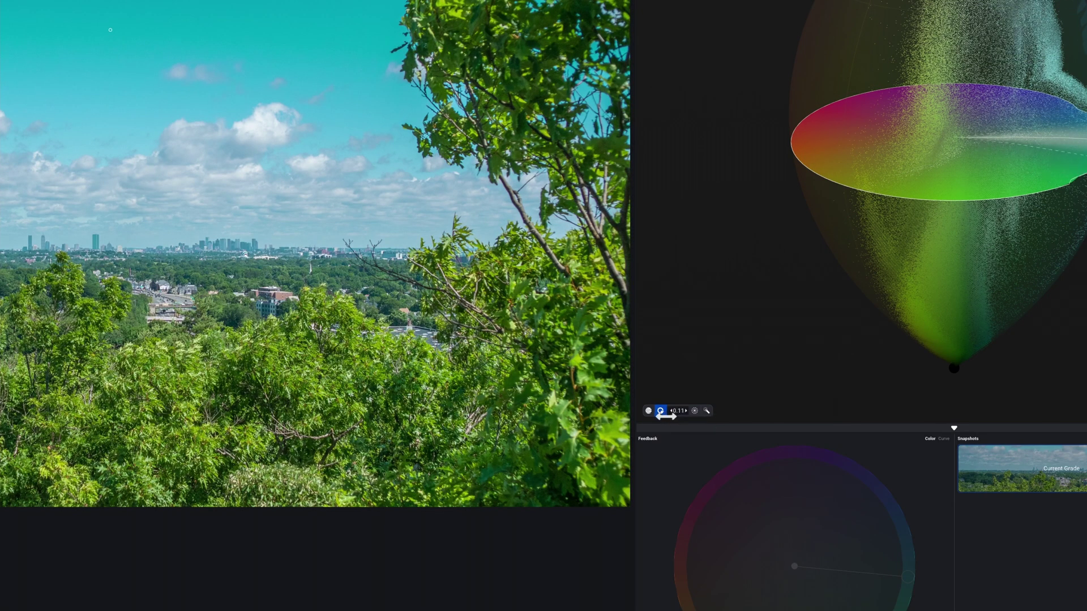
mouse_move(111, 28)
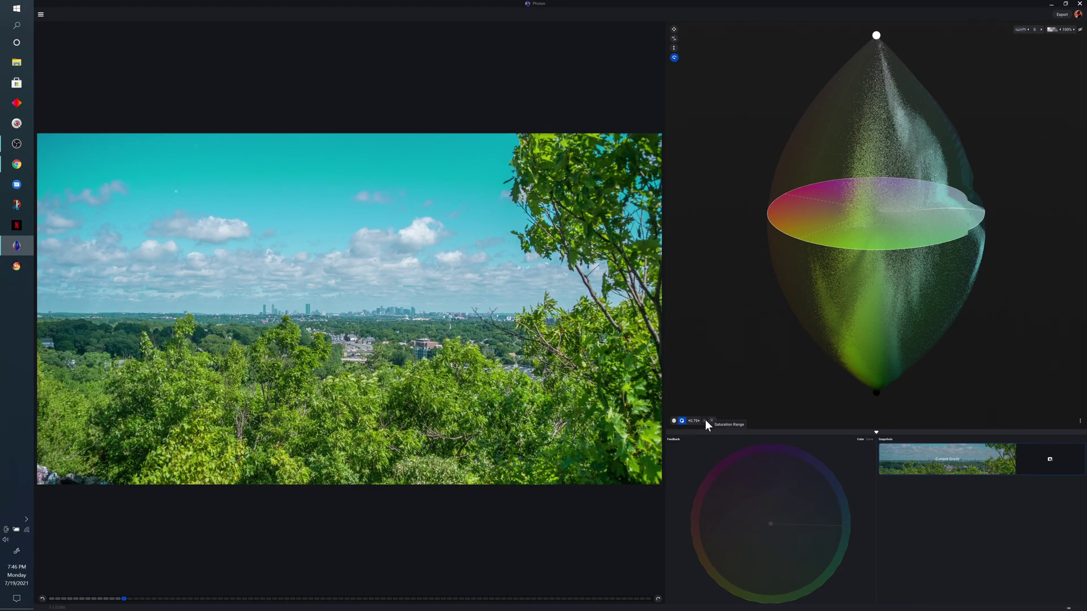
click(705, 421)
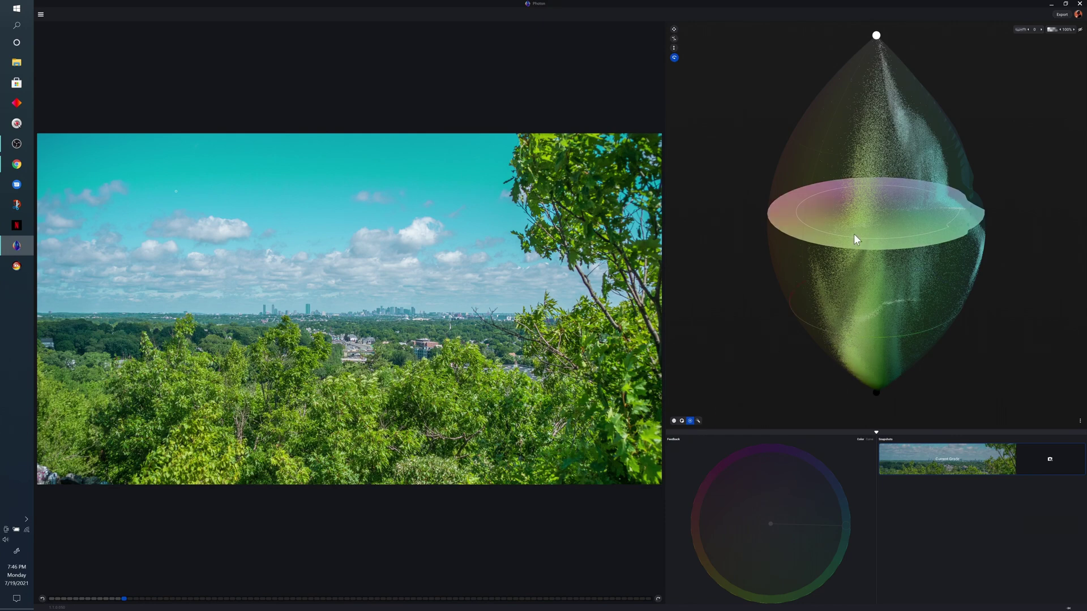
Using the Saturation Range selection, switch to the free color-move tool and vary the saturation of the turquoise sky.
click(674, 30)
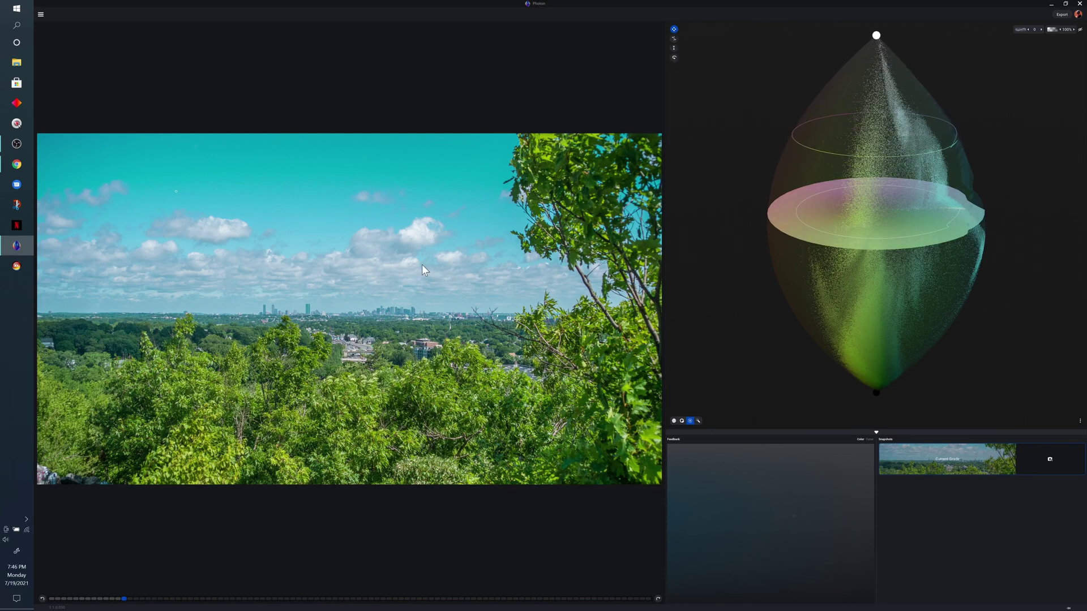
click(546, 134)
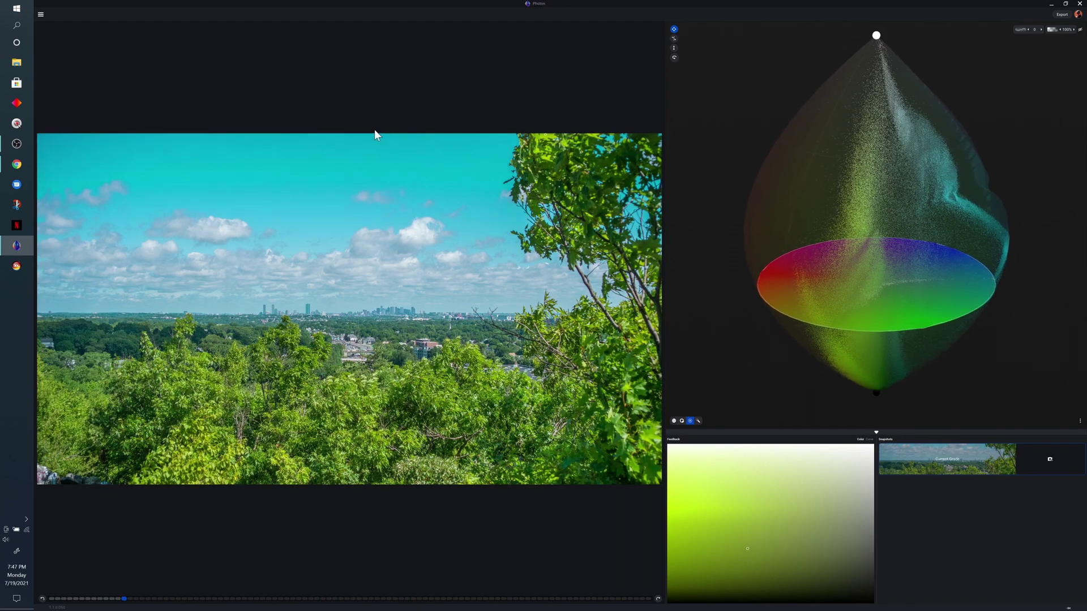
drag(366, 131, 543, 138)
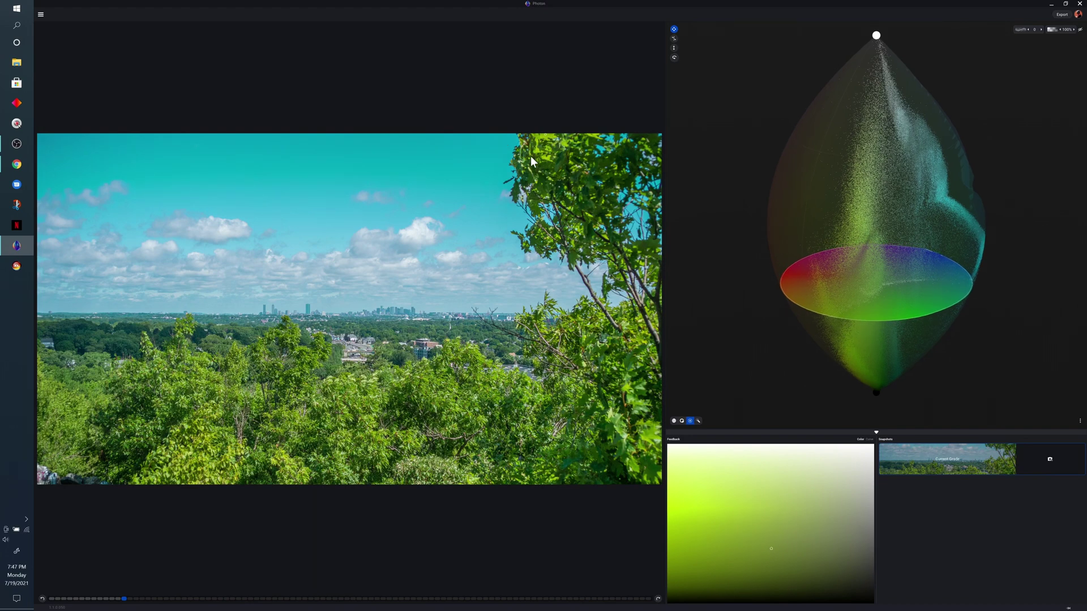
mouse_move(531, 157)
mouse_down()
mouse_move(370, 260)
mouse_move(563, 119)
mouse_up()
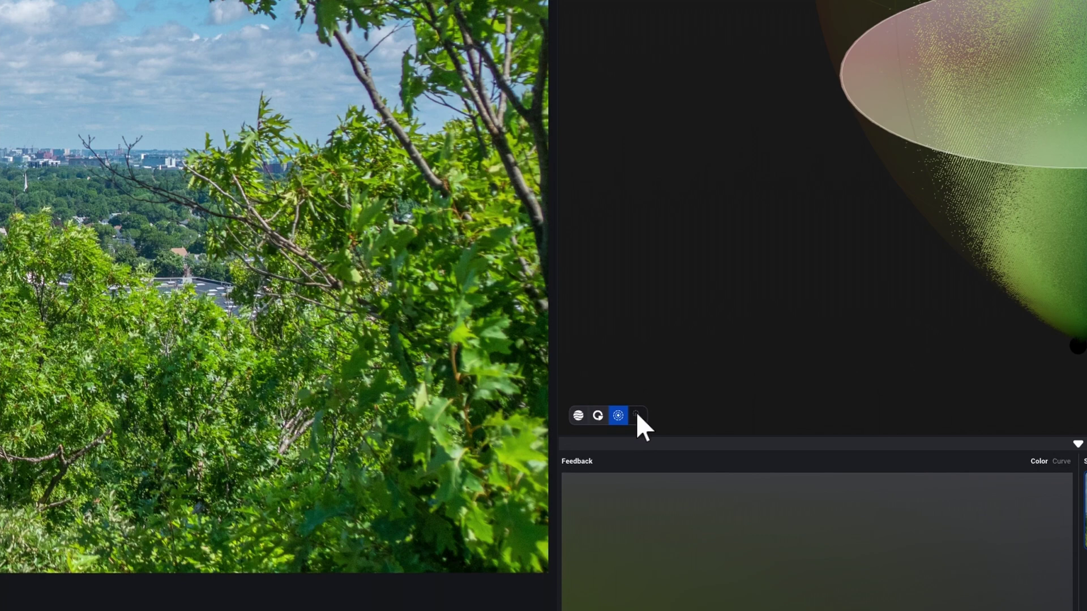
Switch to the HSL wand selection, show the sky's mask, and adjust the hue, saturation and lightness ranges.
click(636, 415)
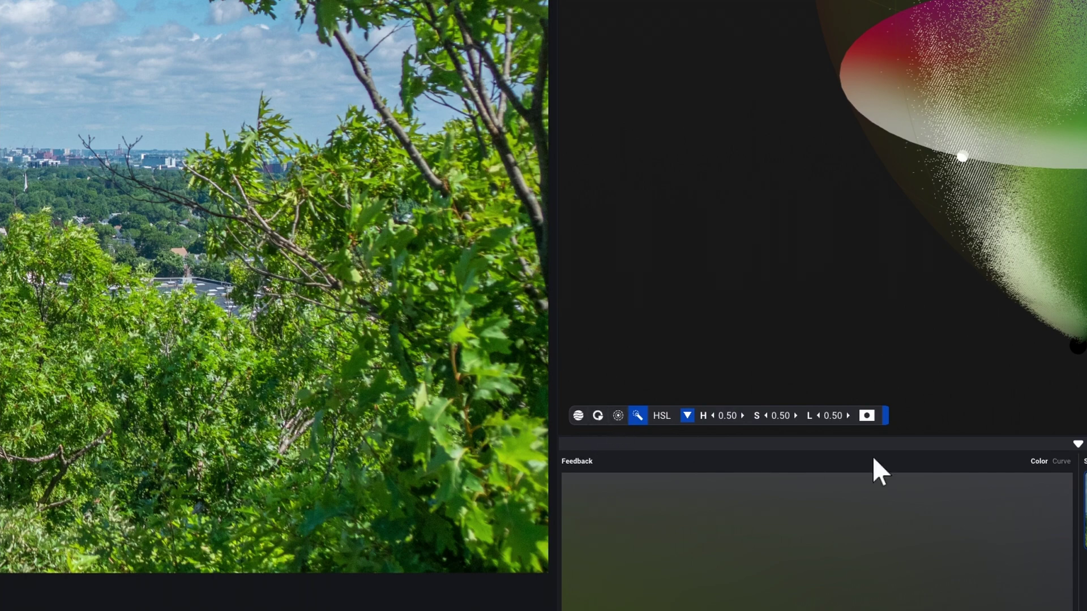
click(865, 416)
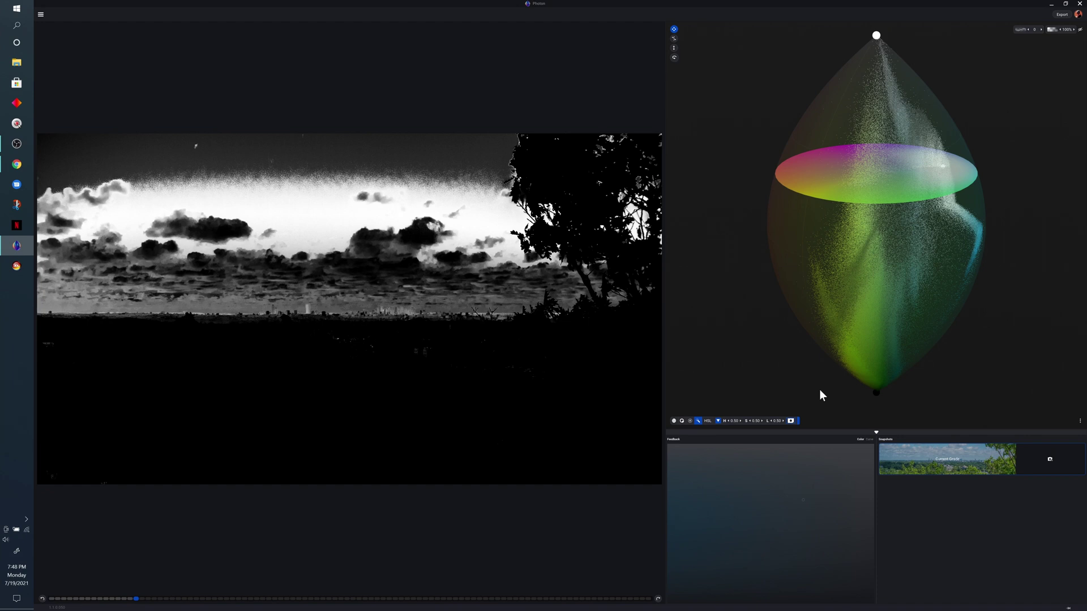
drag(1016, 172, 1029, 424)
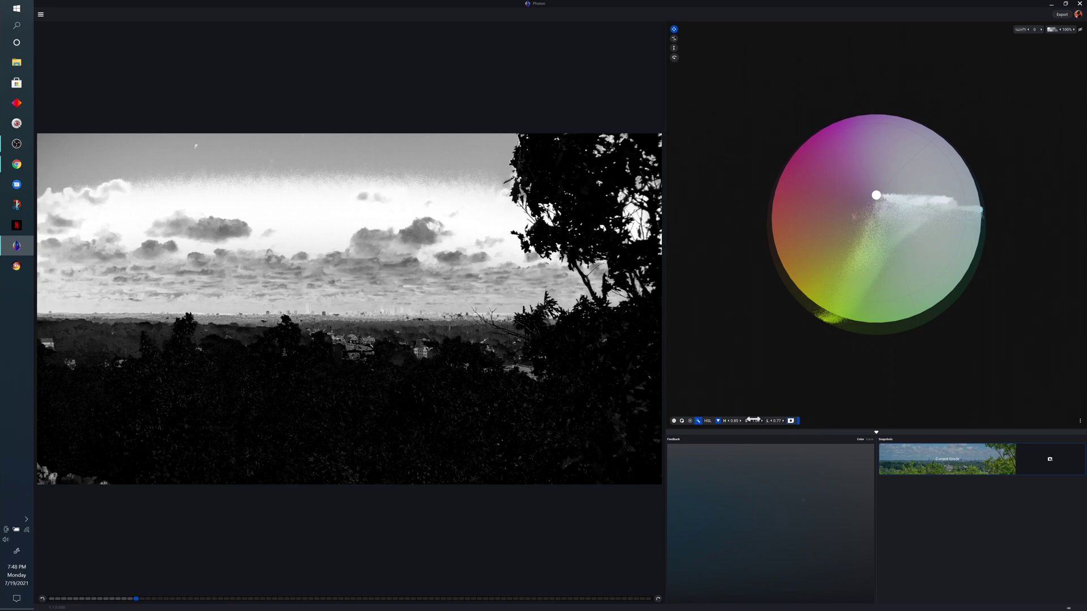
mouse_move(753, 421)
mouse_down()
mouse_move(742, 422)
mouse_move(770, 421)
mouse_move(734, 421)
mouse_up()
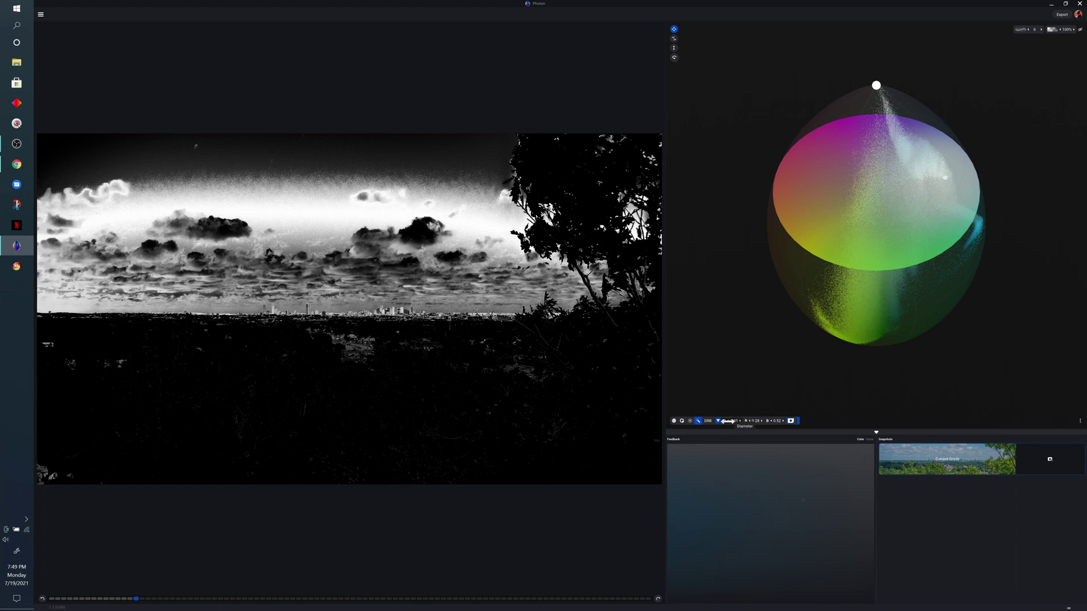
With the wand selection in DRB mode, refine the sky's mask to D 0.30, R 0.21 and B 0.68.
drag(730, 421, 770, 421)
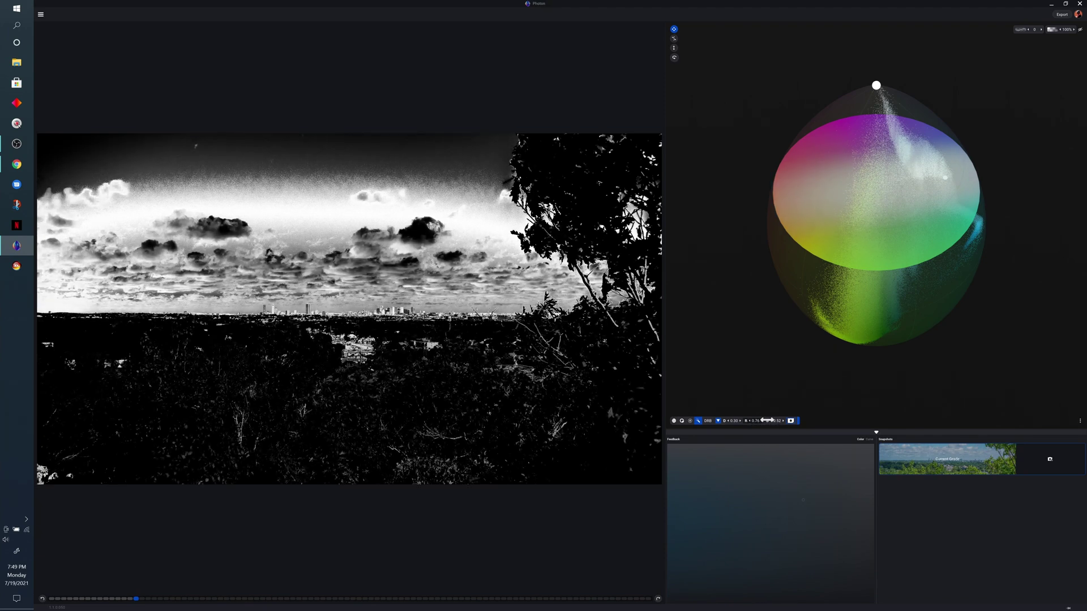
drag(767, 420, 753, 420)
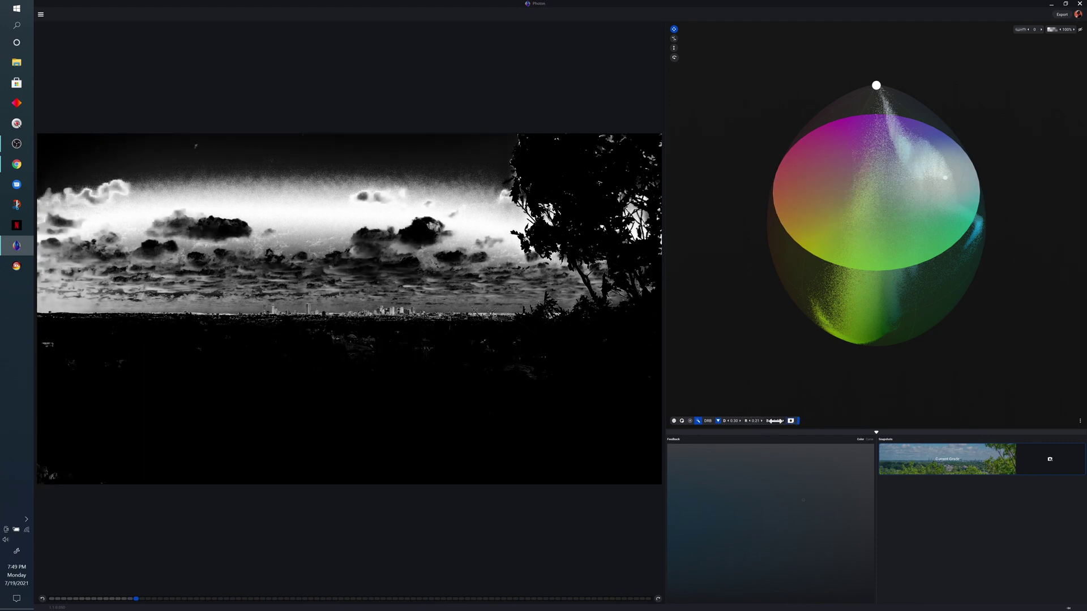
drag(775, 421, 775, 420)
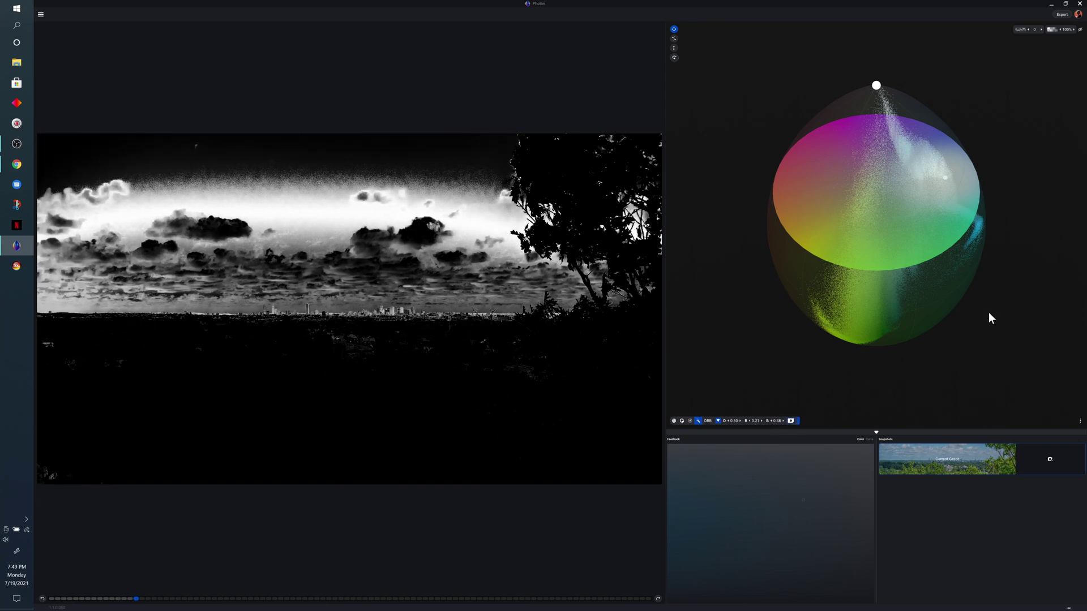
drag(999, 324, 1002, 138)
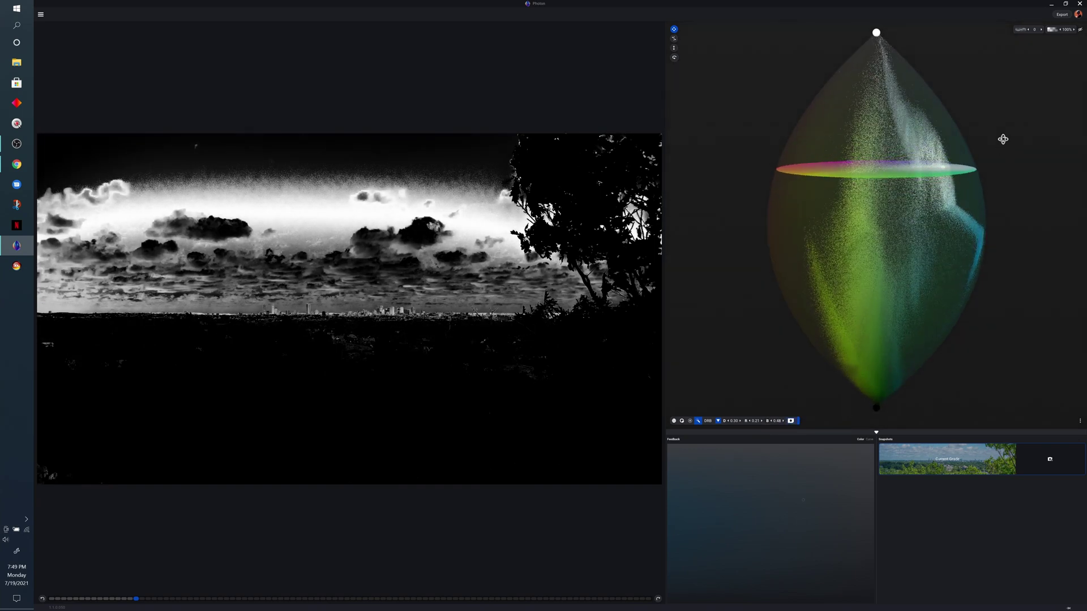
mouse_move(779, 421)
mouse_down()
mouse_move(799, 421)
mouse_move(784, 422)
mouse_up()
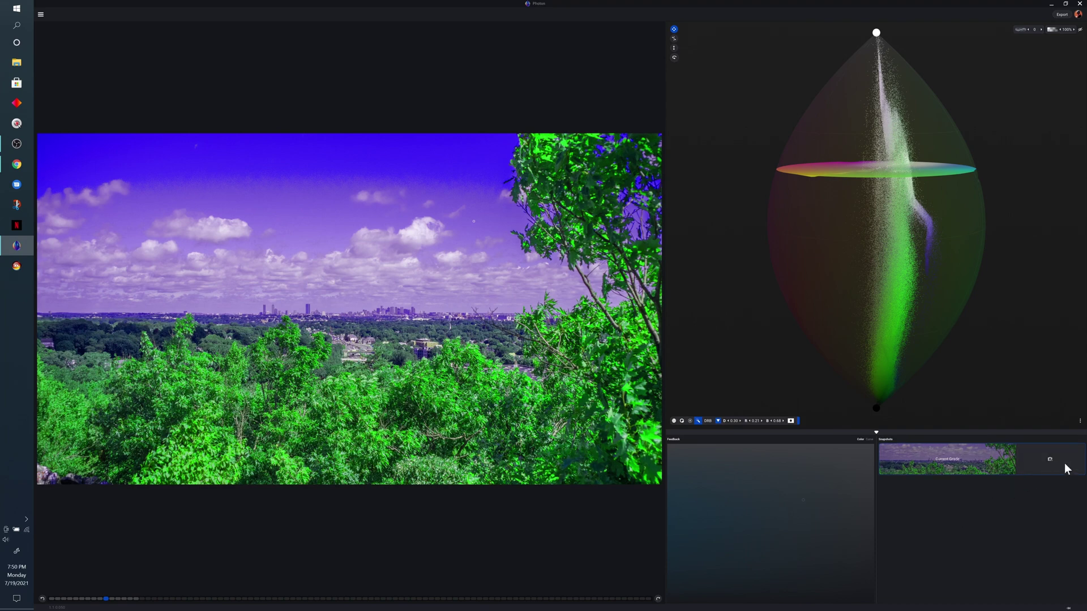
Capture a snapshot of the purple-sky grade, and move the edit history forward to the blue-sky state.
click(1050, 460)
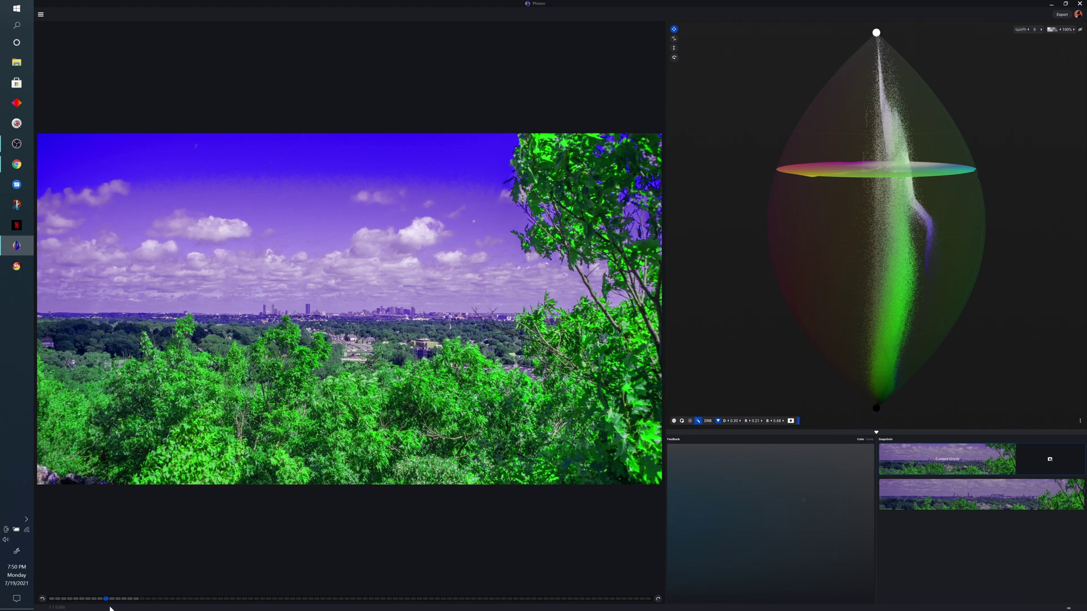
drag(106, 599, 135, 599)
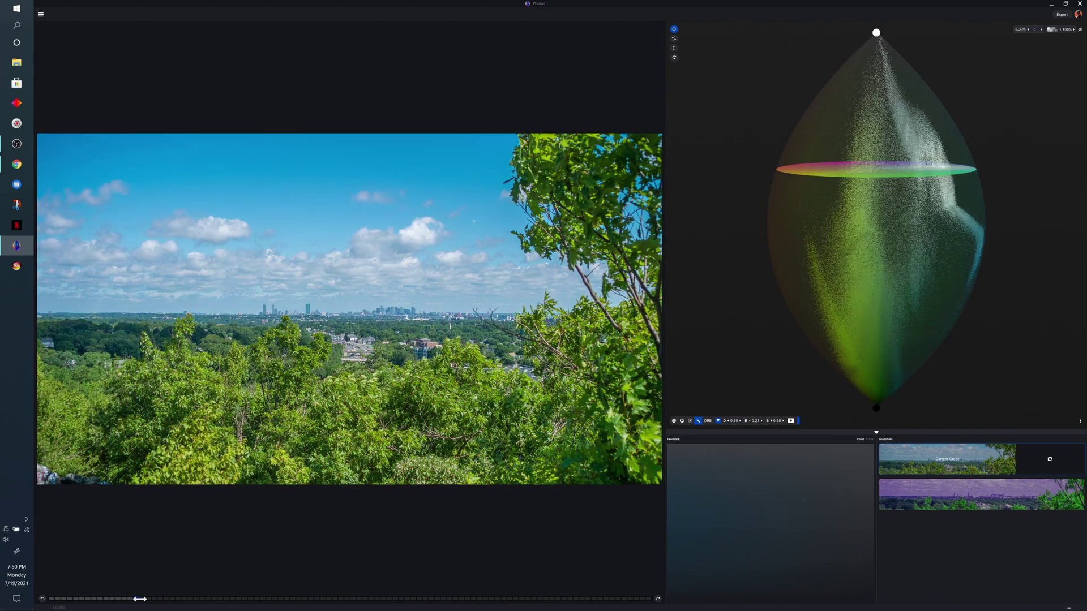
Blend Snapshot 2 into the current grade at 53%, changing the blend mode from Crossfade to Add.
click(995, 492)
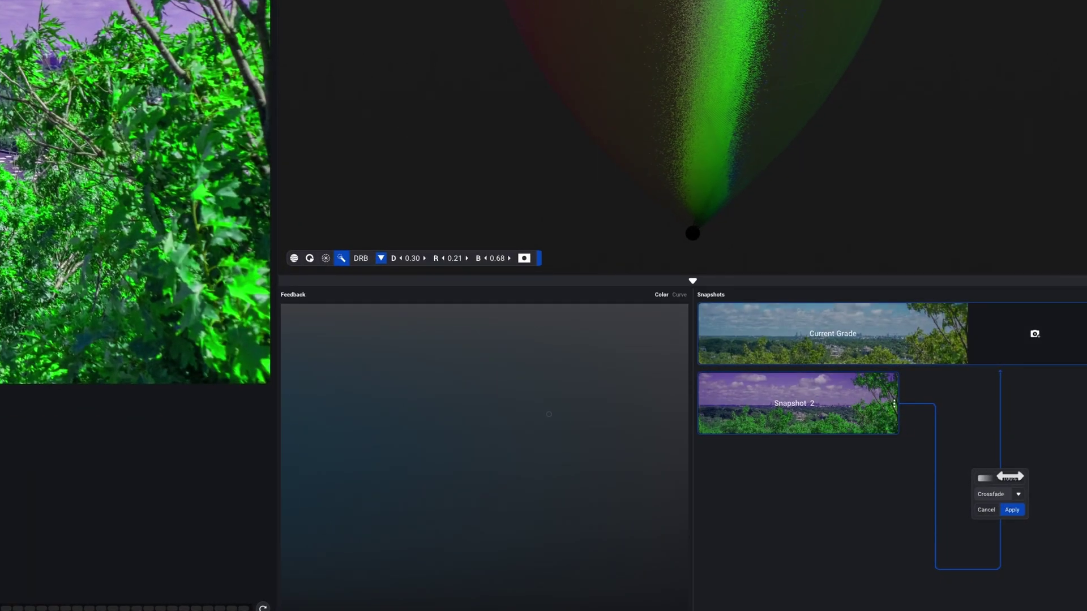
drag(1011, 476, 985, 476)
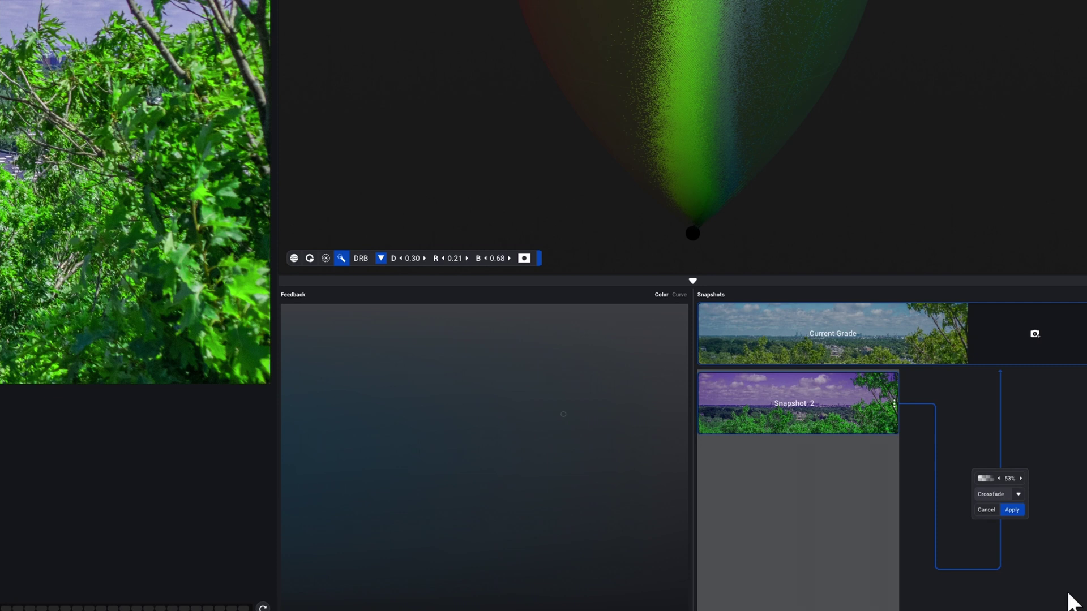
click(1019, 494)
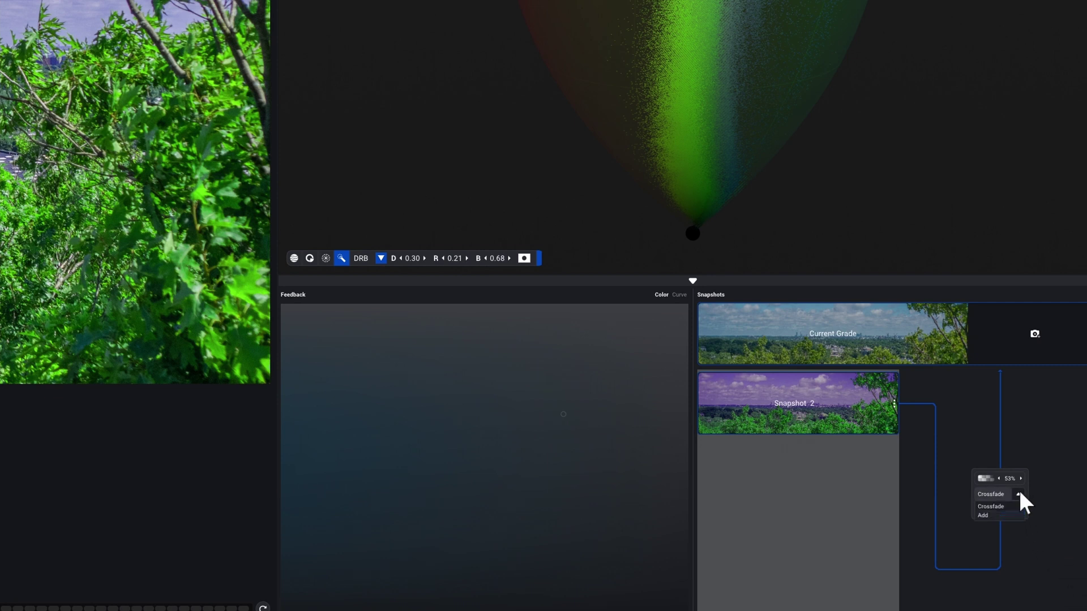
click(993, 514)
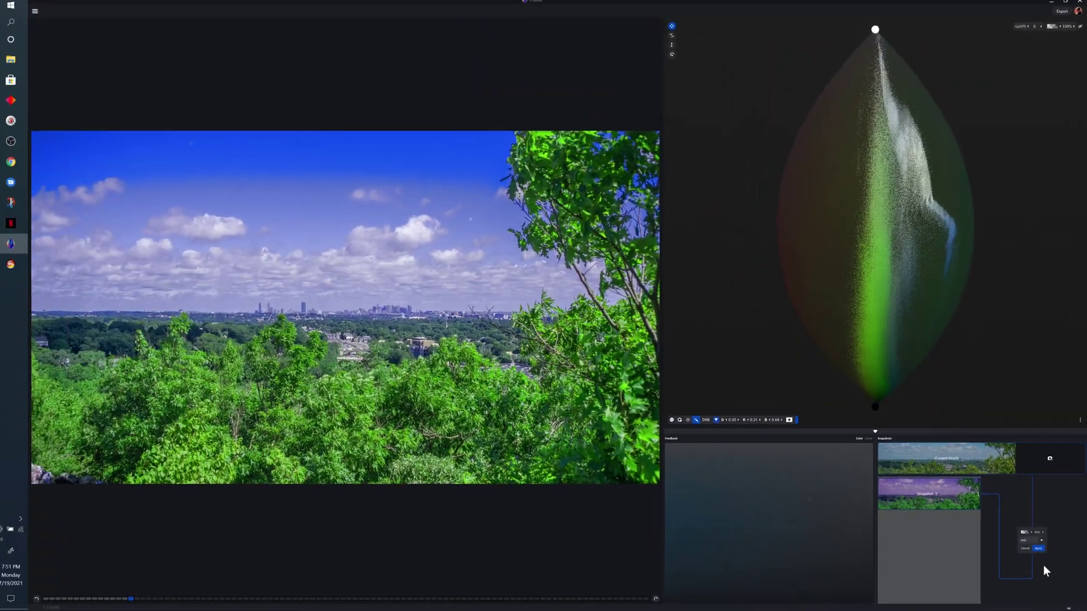
click(1039, 549)
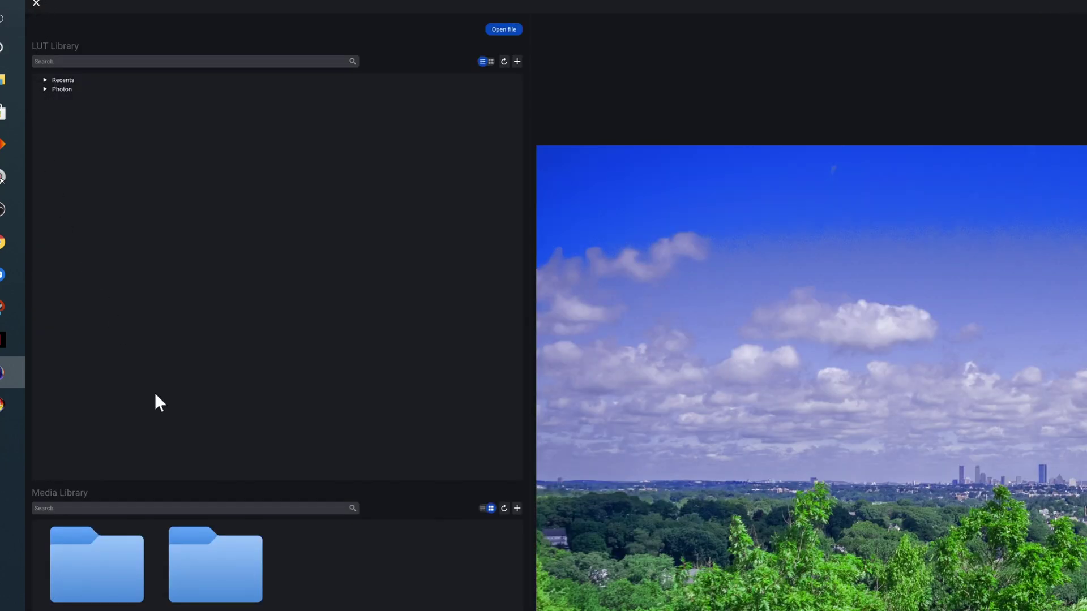
Load M31 - Rec.709.cube from the LUT library's Photon folder as a snapshot and blend it into the current grade.
click(45, 89)
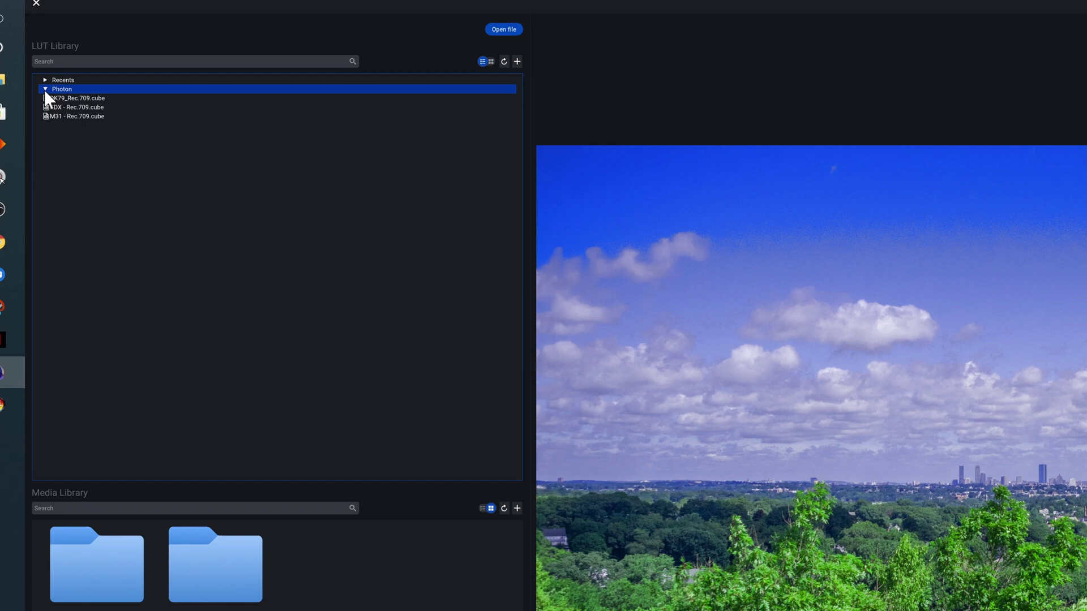
click(73, 117)
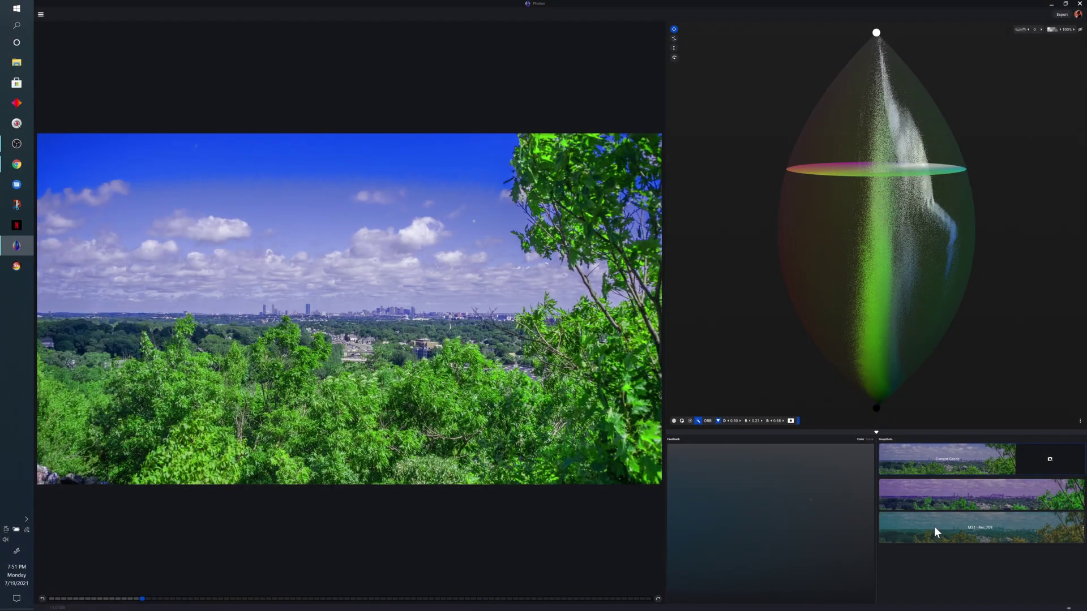
click(929, 526)
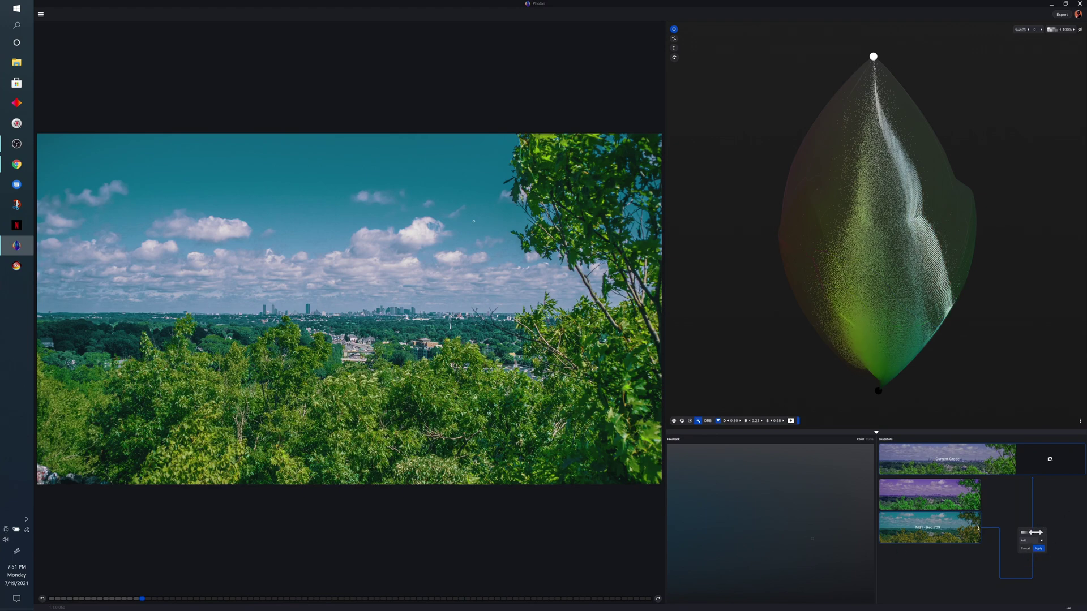
drag(1030, 532, 1009, 532)
click(928, 535)
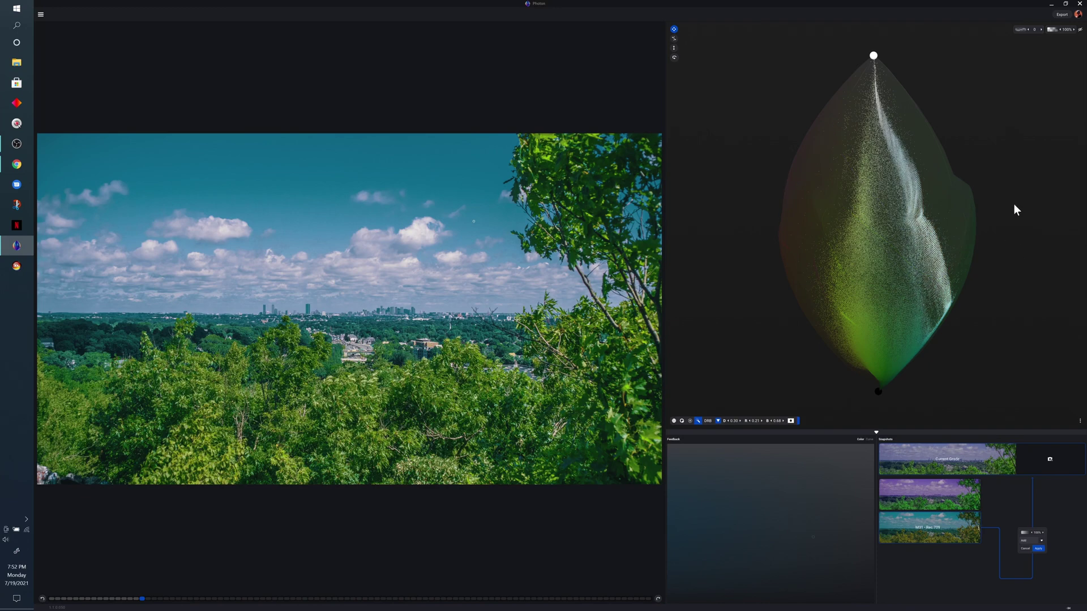
Examine the blended grade's color model from several angles, and adjust its white and black points.
drag(1012, 235, 1021, 386)
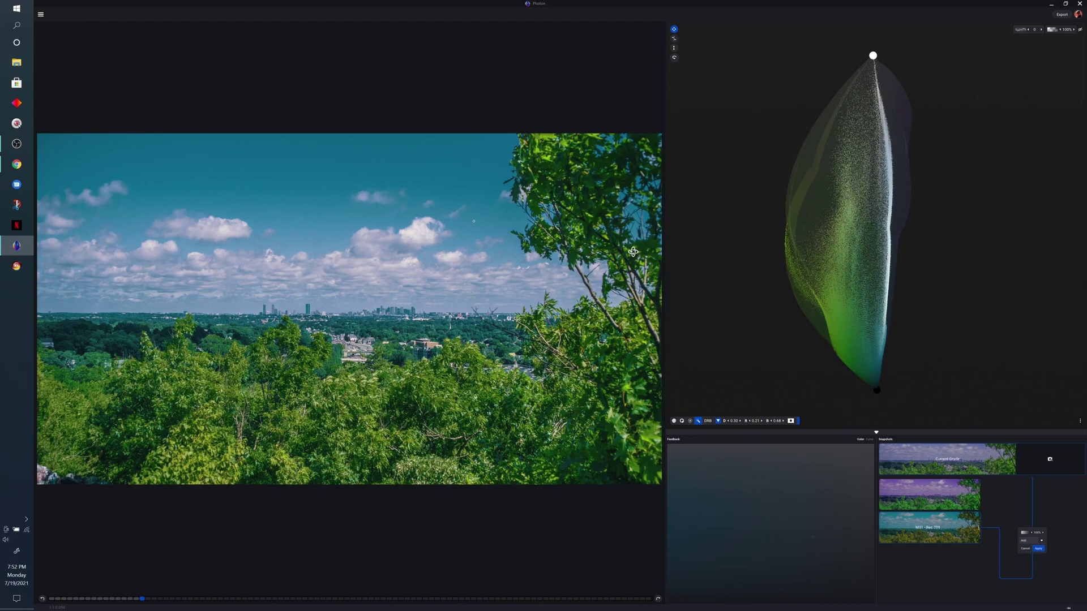
drag(951, 268, 1031, 279)
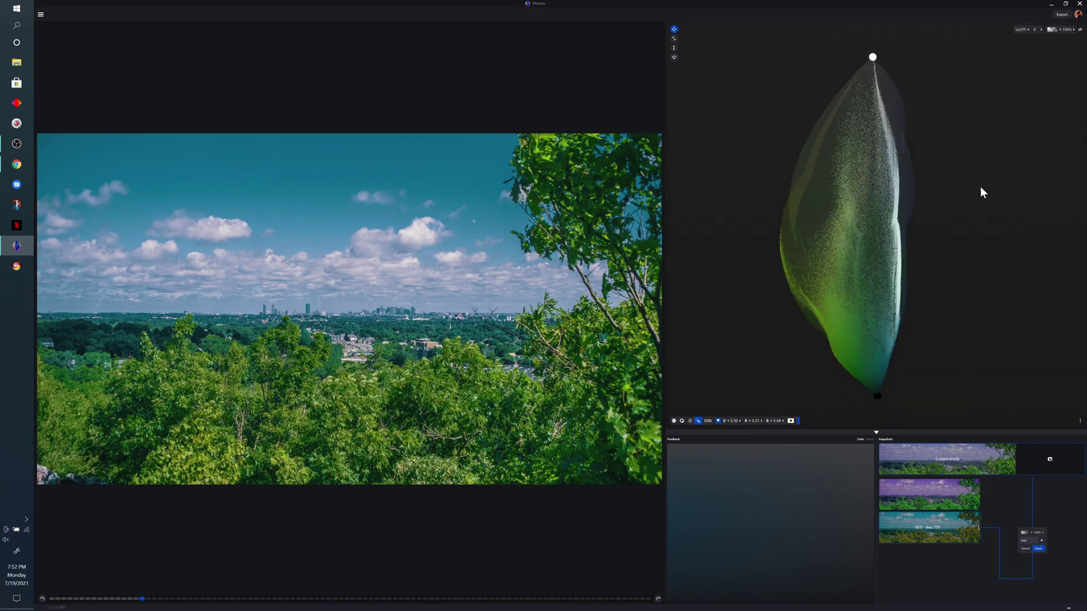
click(872, 57)
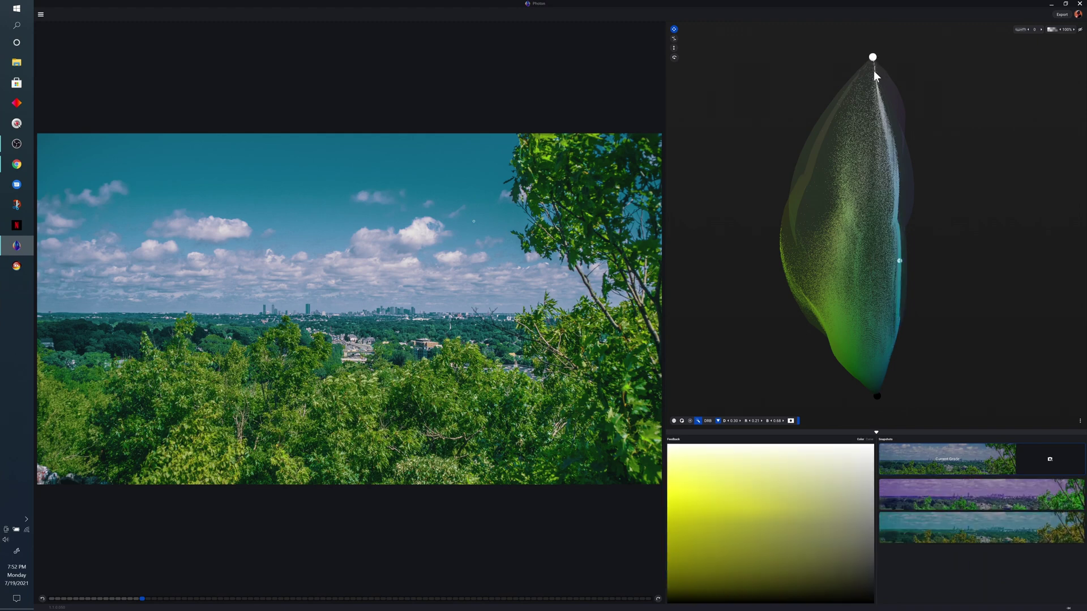
drag(875, 91, 875, 57)
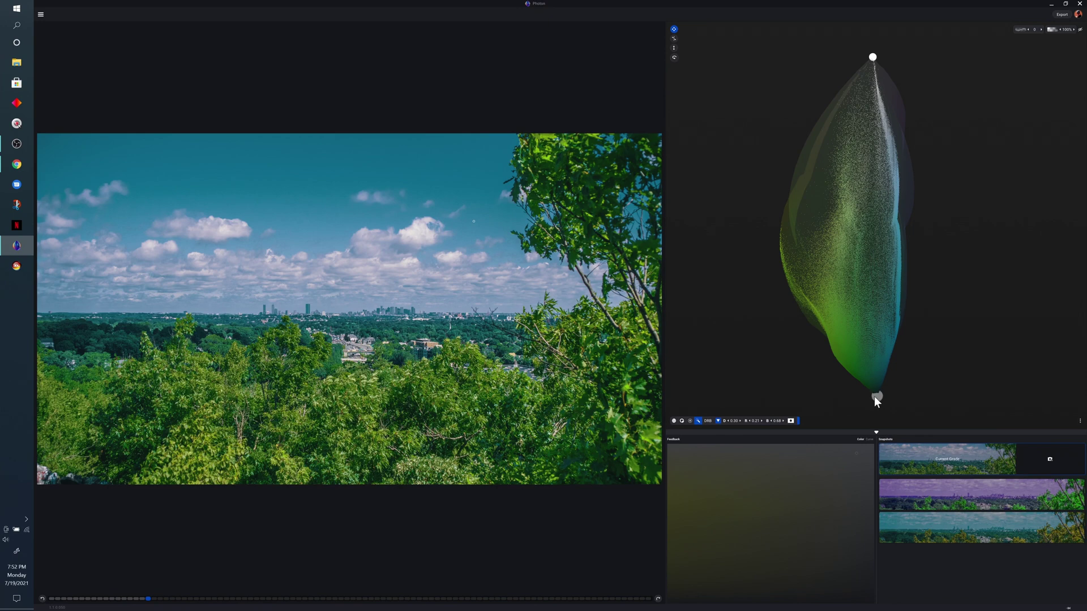
mouse_move(875, 397)
mouse_down()
mouse_move(881, 291)
mouse_move(876, 389)
mouse_up()
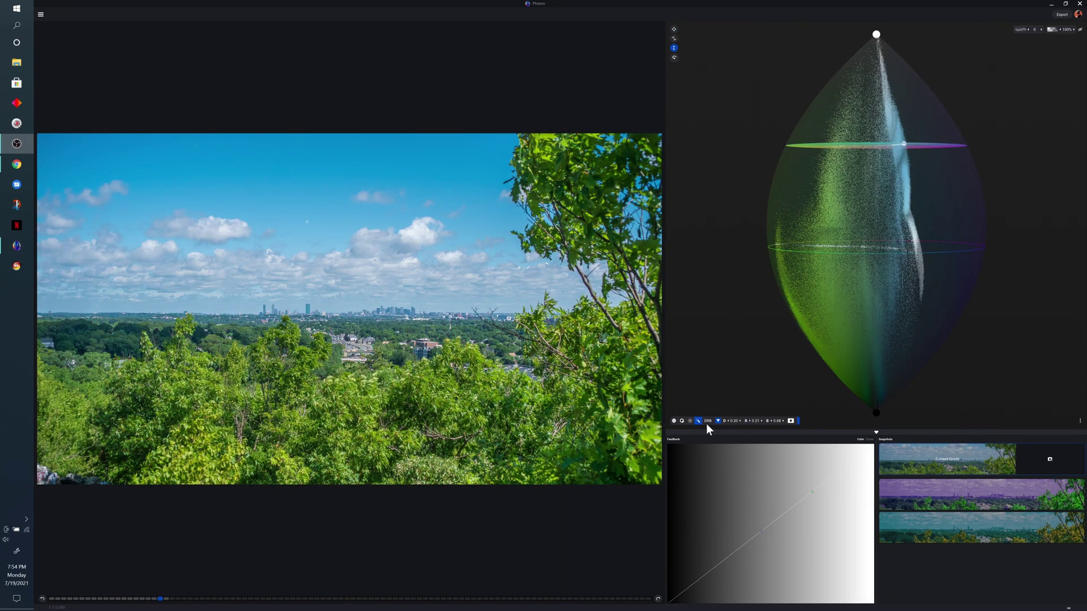
Using the luminance-range selection, brighten the sky for more contrast, and desaturate the shadows with the free color-move tool.
click(673, 421)
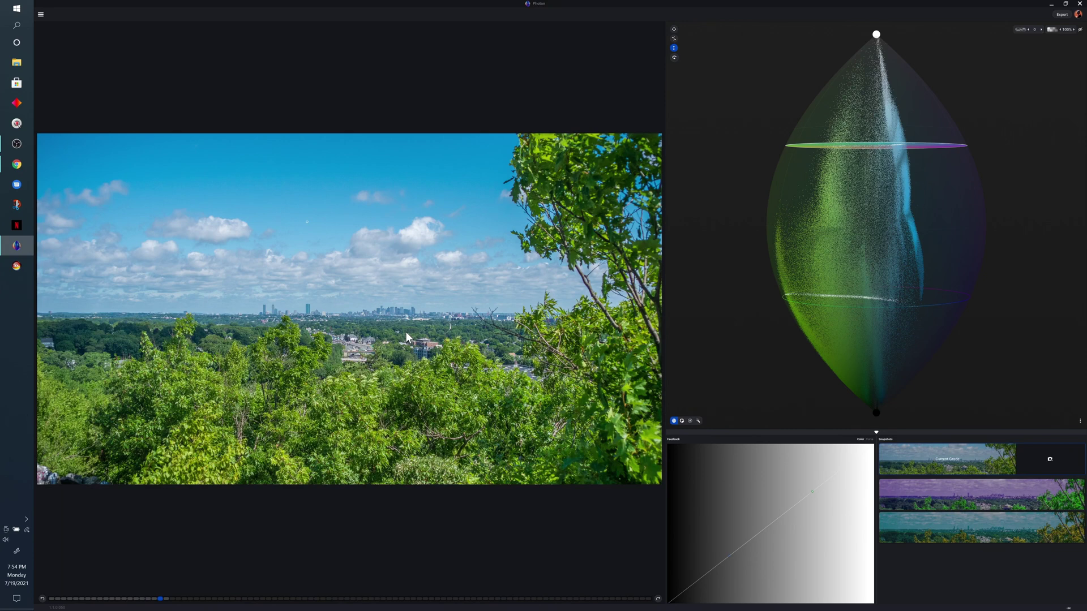
drag(401, 271, 400, 258)
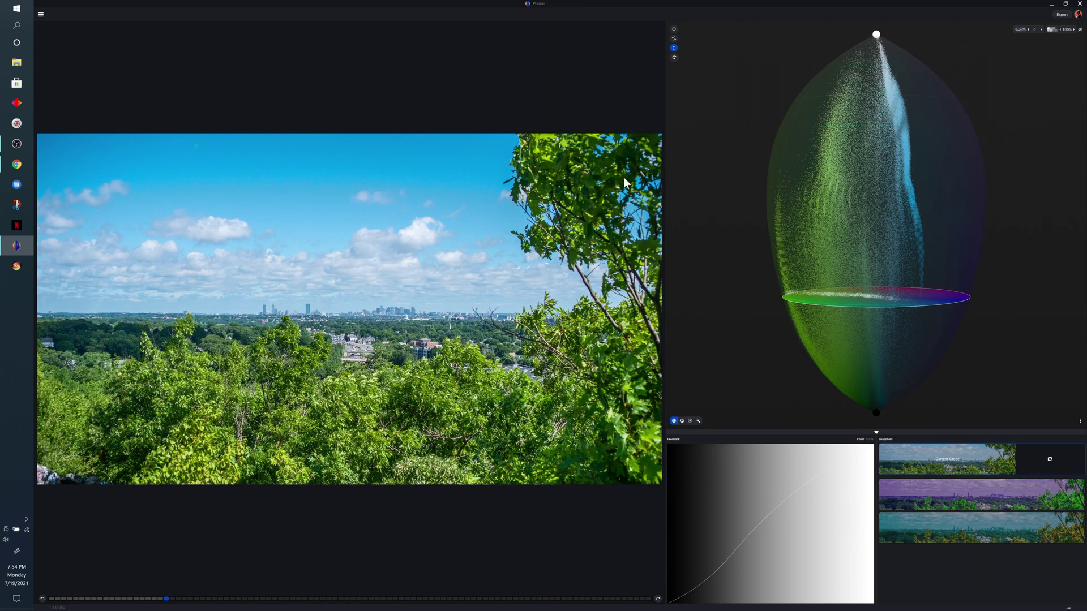
click(674, 29)
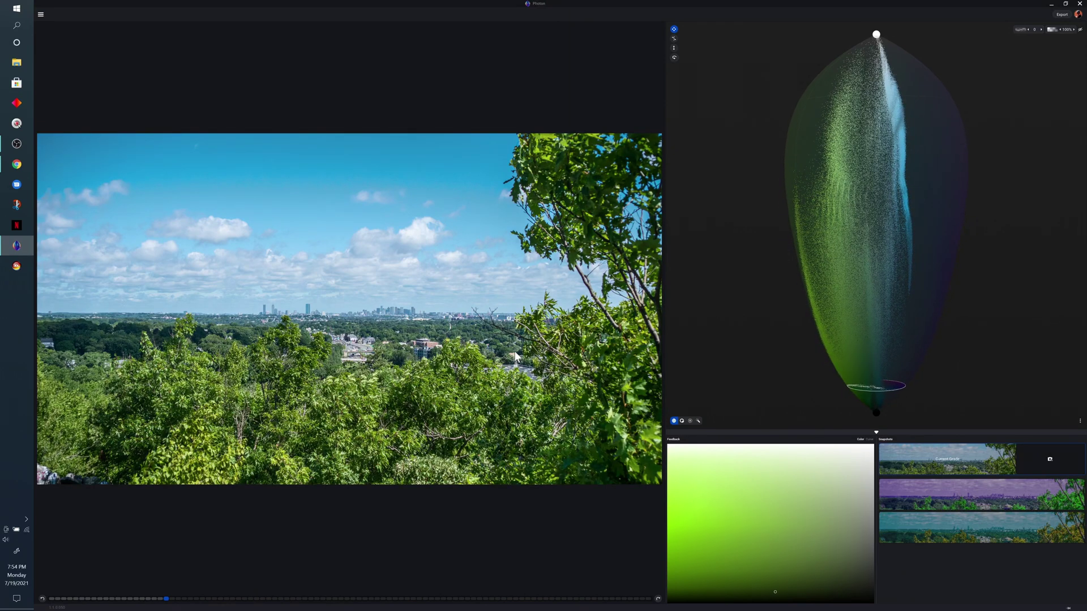
Switch to the color-wheel balance tool and shift the bright sky tones toward warm yellow.
click(674, 38)
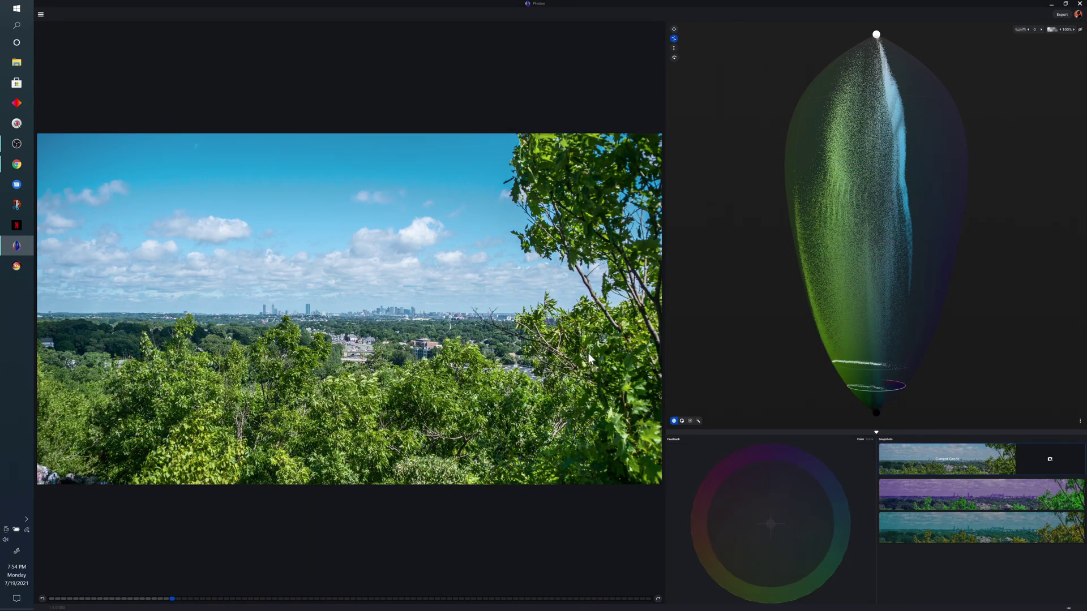
click(478, 223)
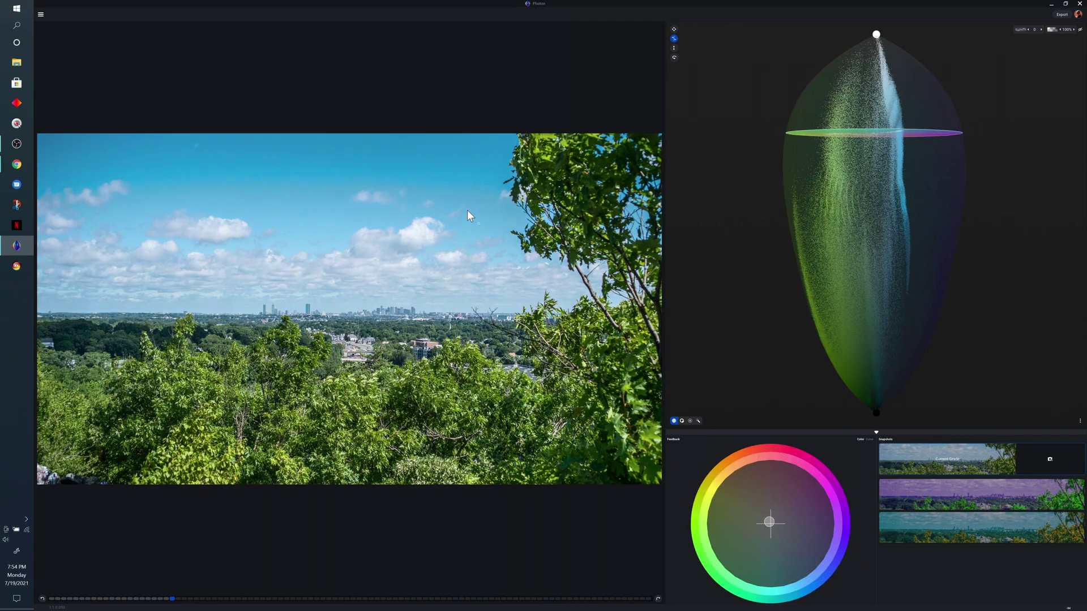
drag(455, 202, 390, 157)
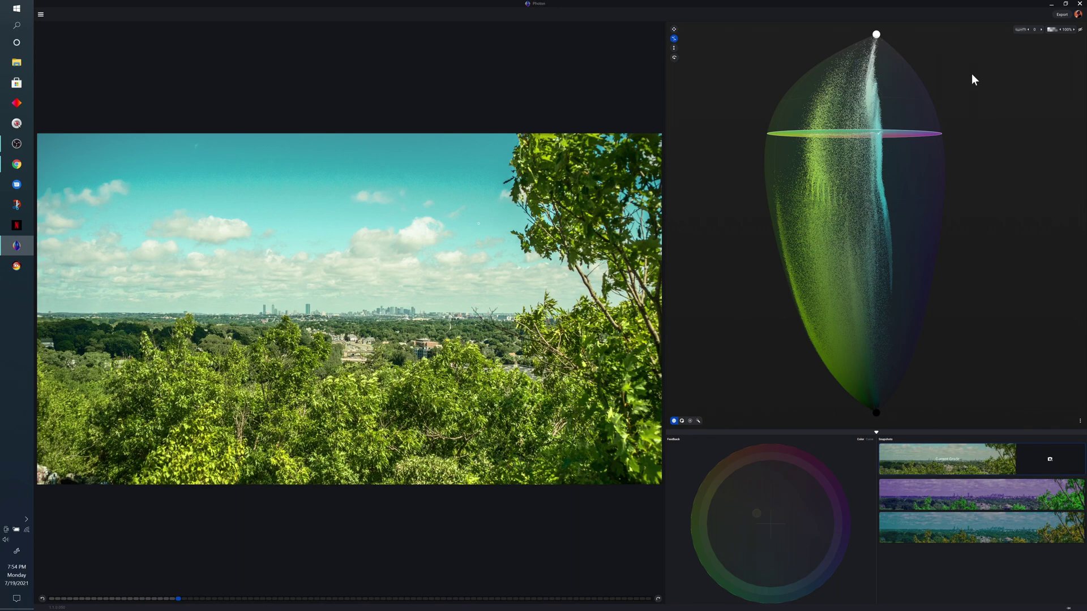
Compare the landscape with and without the grade by toggling the LUT bypass, and vary the intensity before restoring it to 100%.
click(1080, 31)
drag(1066, 30, 1055, 32)
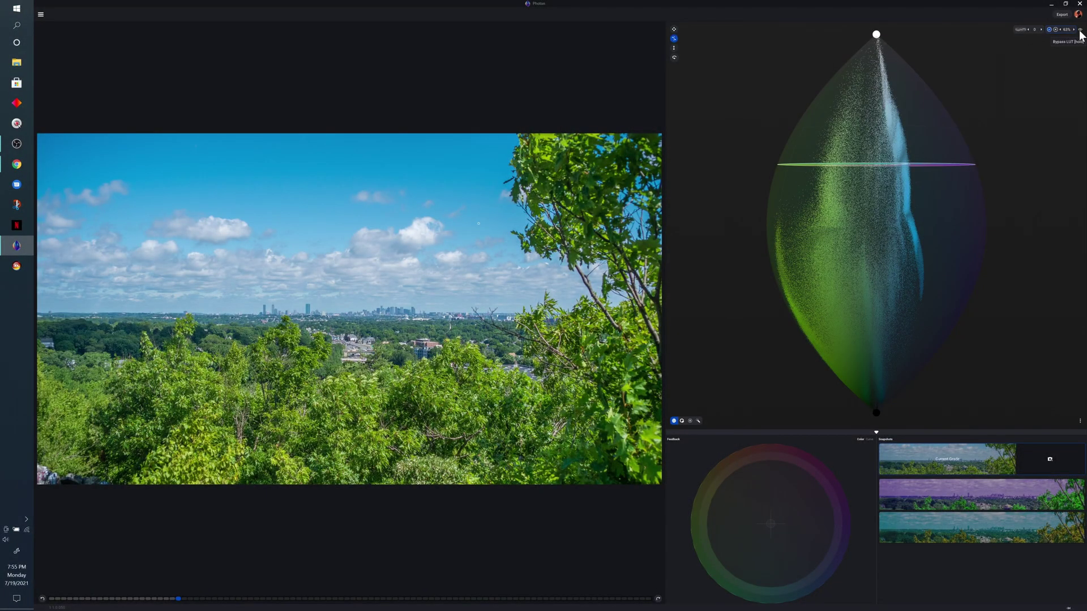
click(1080, 32)
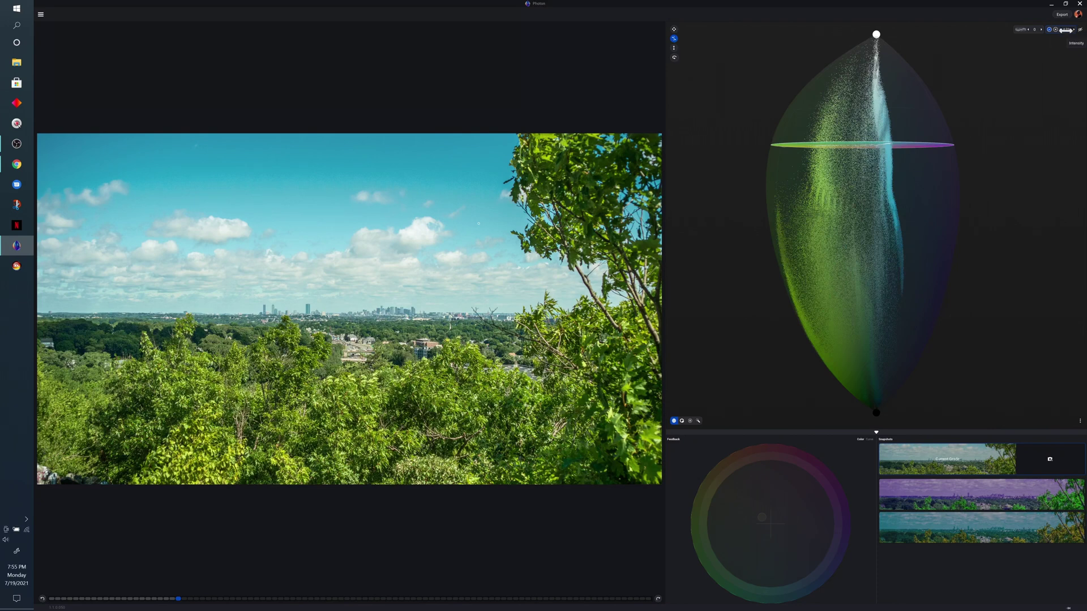
drag(1066, 32, 1082, 31)
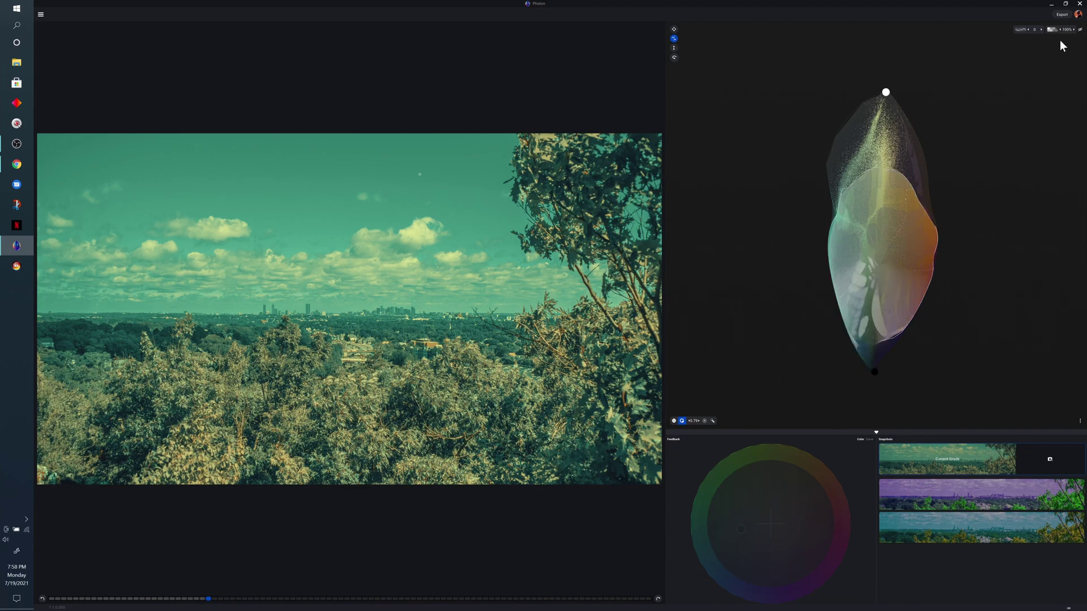
Open the export settings and look through the LUT's author field and available size options.
click(1062, 14)
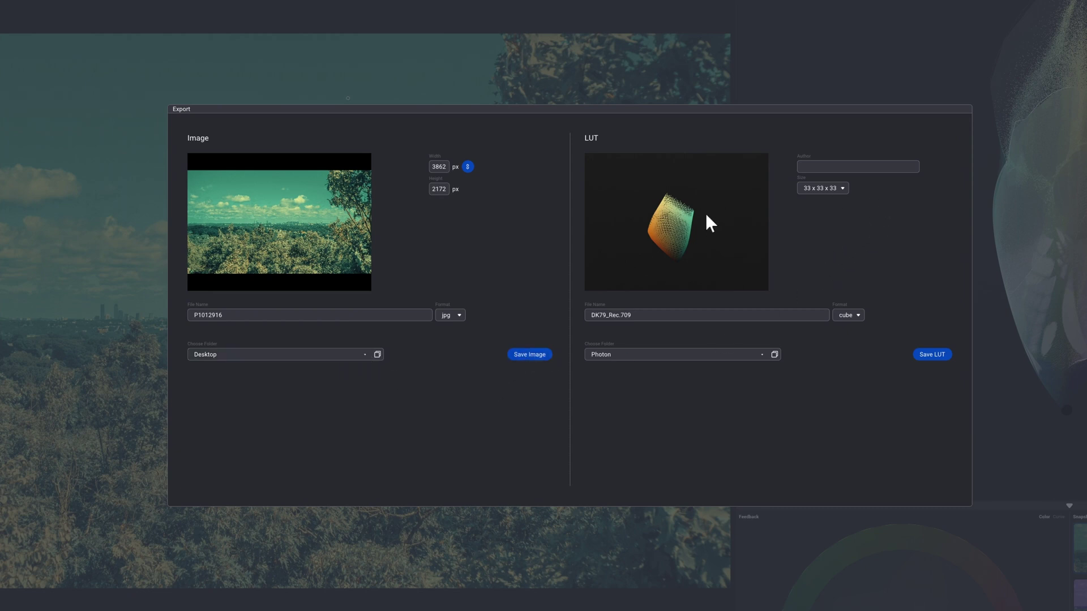
click(839, 166)
click(844, 189)
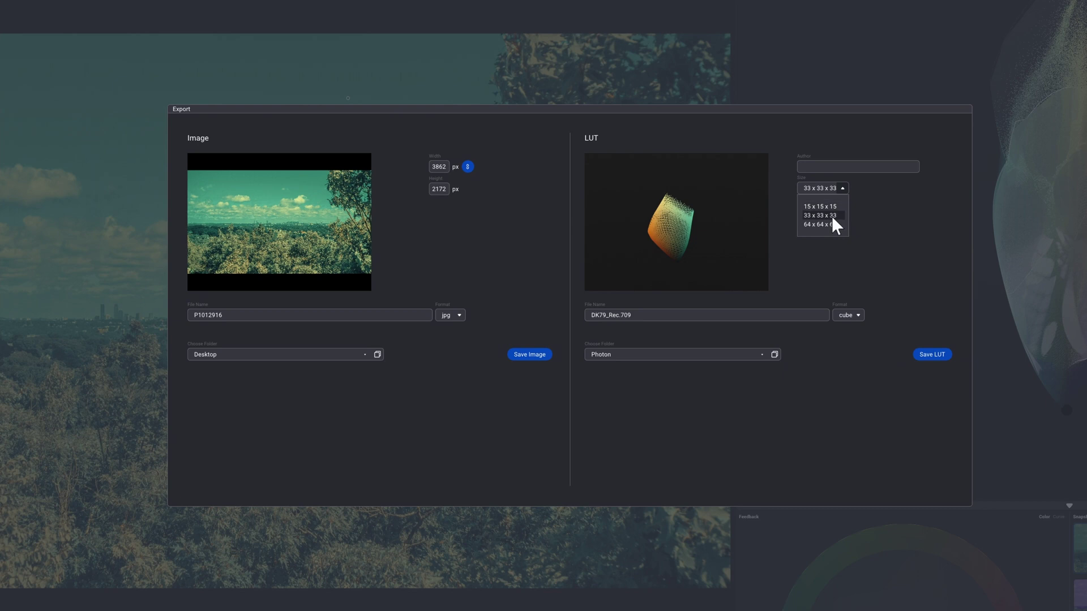
click(929, 267)
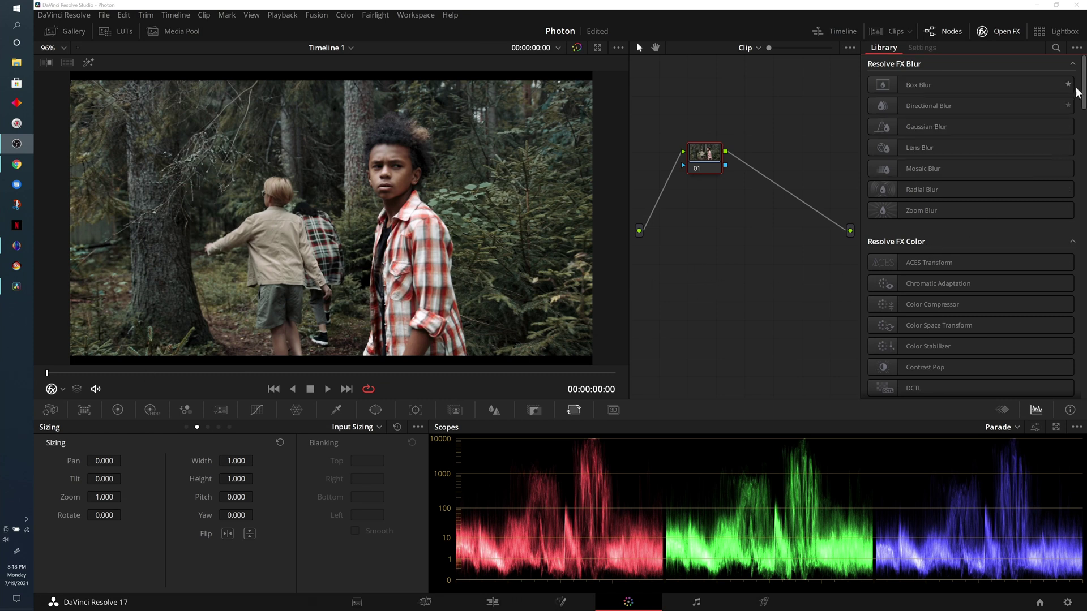
In DaVinci Resolve, apply the PhotonConnector b1.0.3.000 effect to node 01 and connect it with a remote quality of 100%.
drag(1083, 86, 1084, 397)
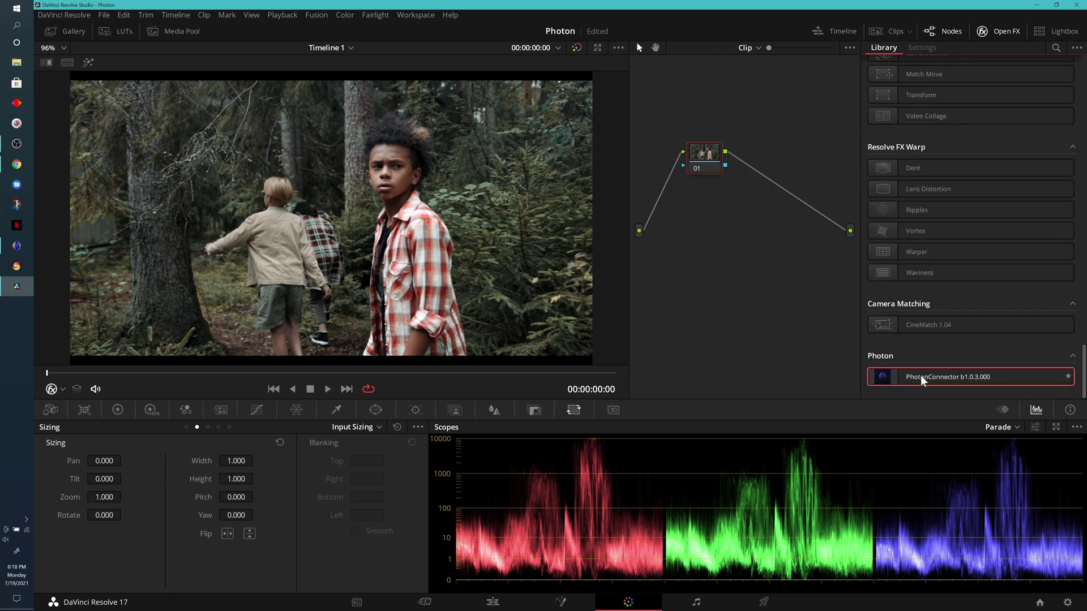
drag(920, 376, 712, 168)
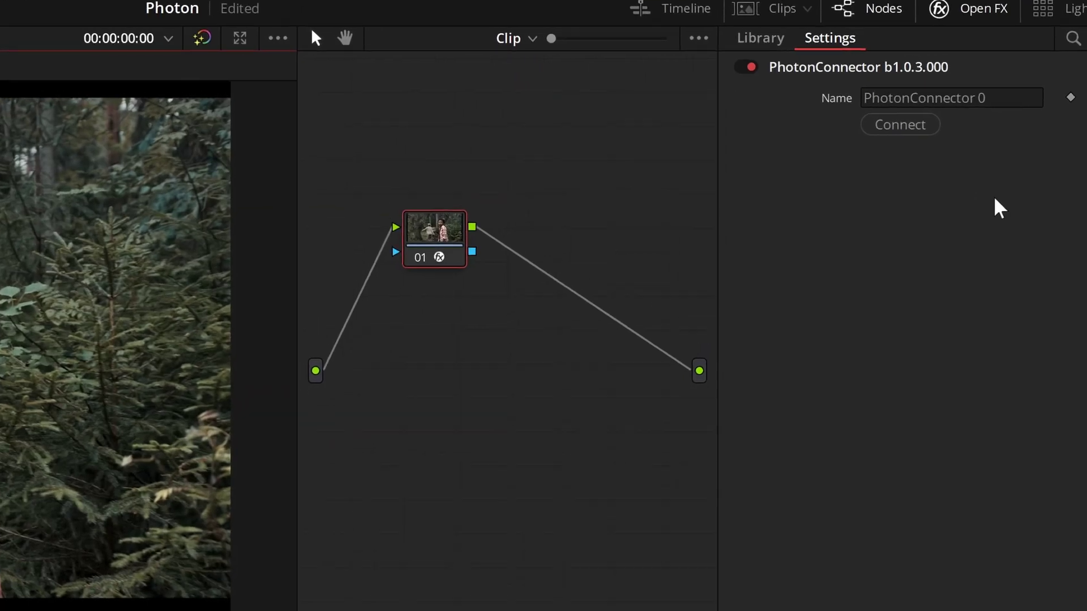
click(899, 137)
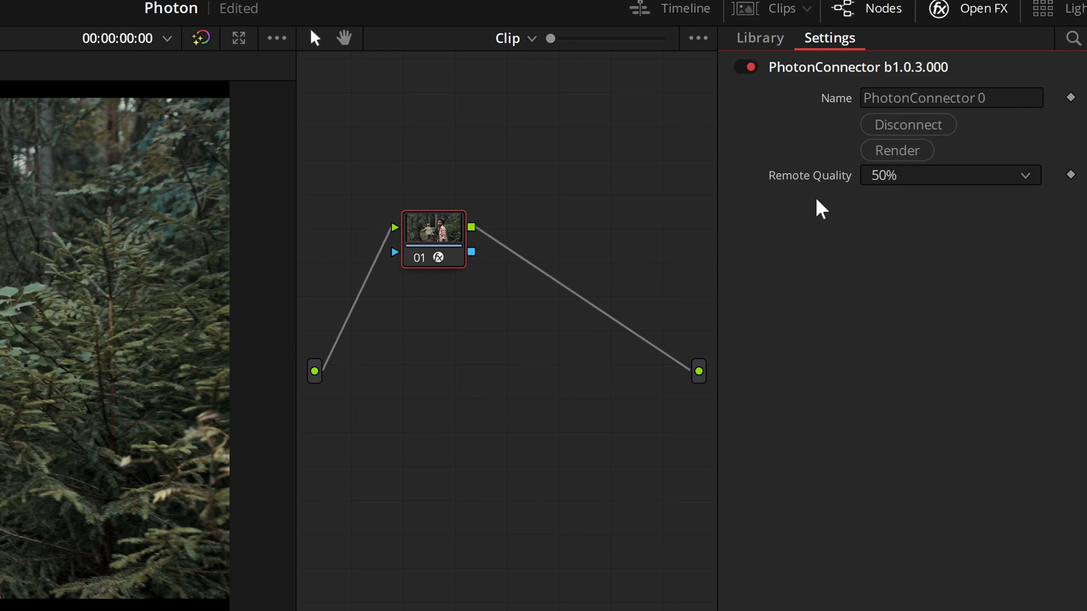
click(894, 180)
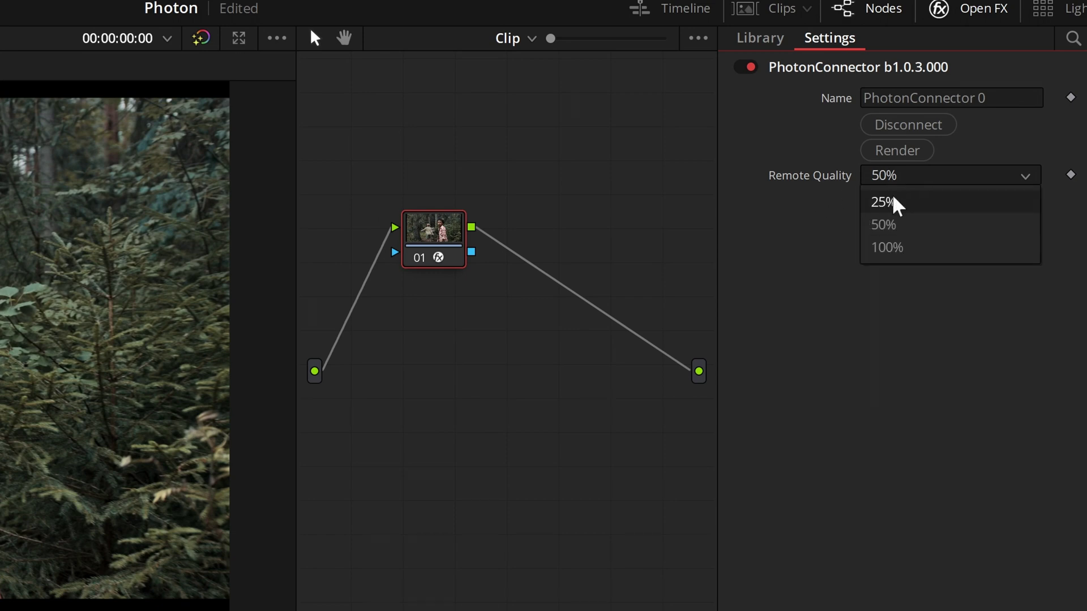
click(887, 251)
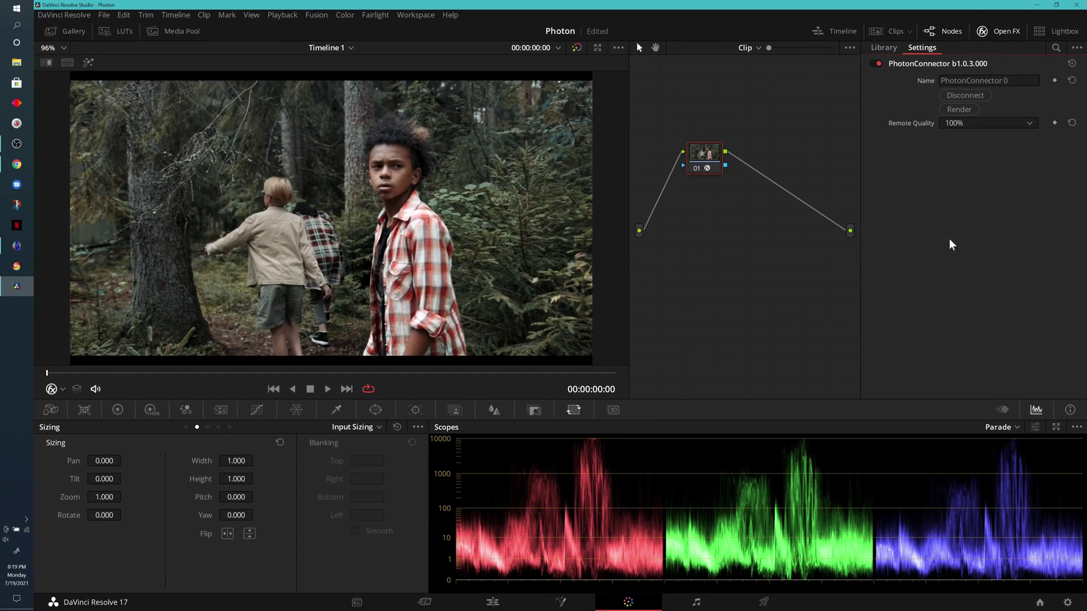
Switch to Photon, brighten the forest clip with the tonal tool, and rotate the reds in the clip toward magenta.
click(19, 249)
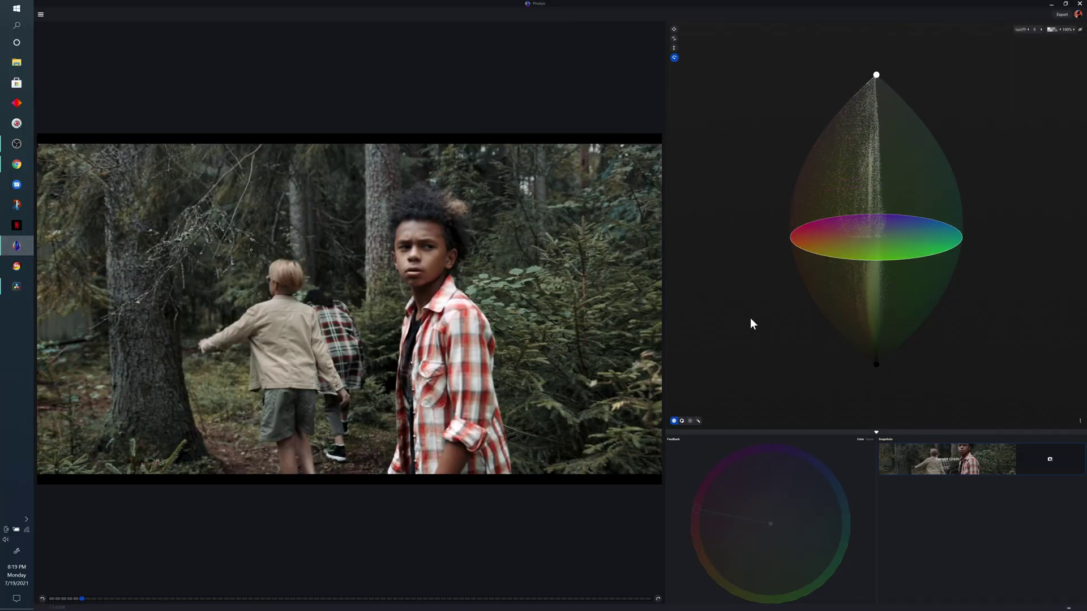
click(674, 47)
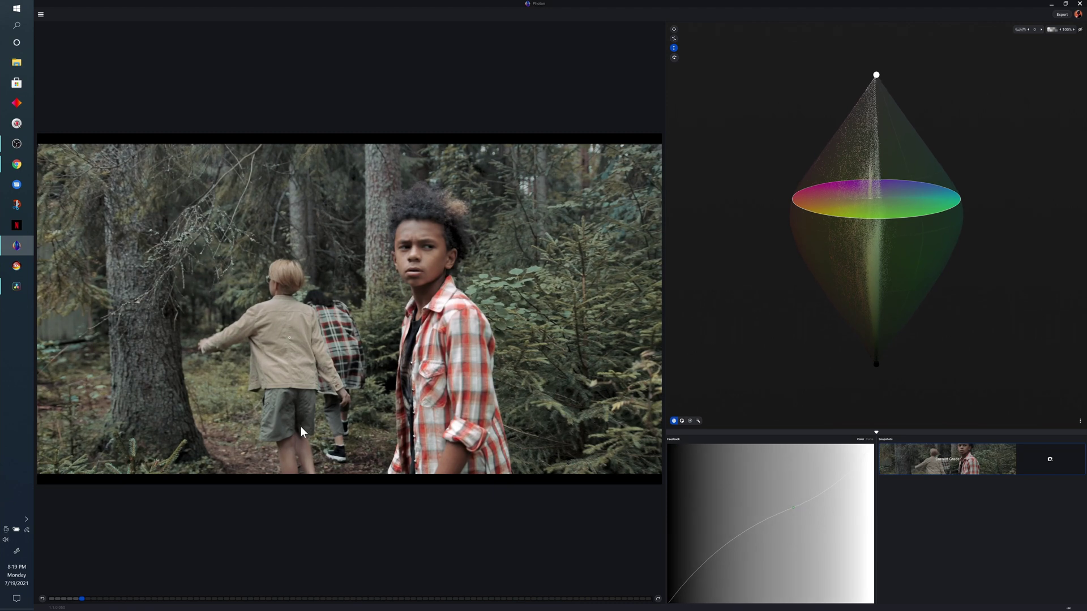
key(4)
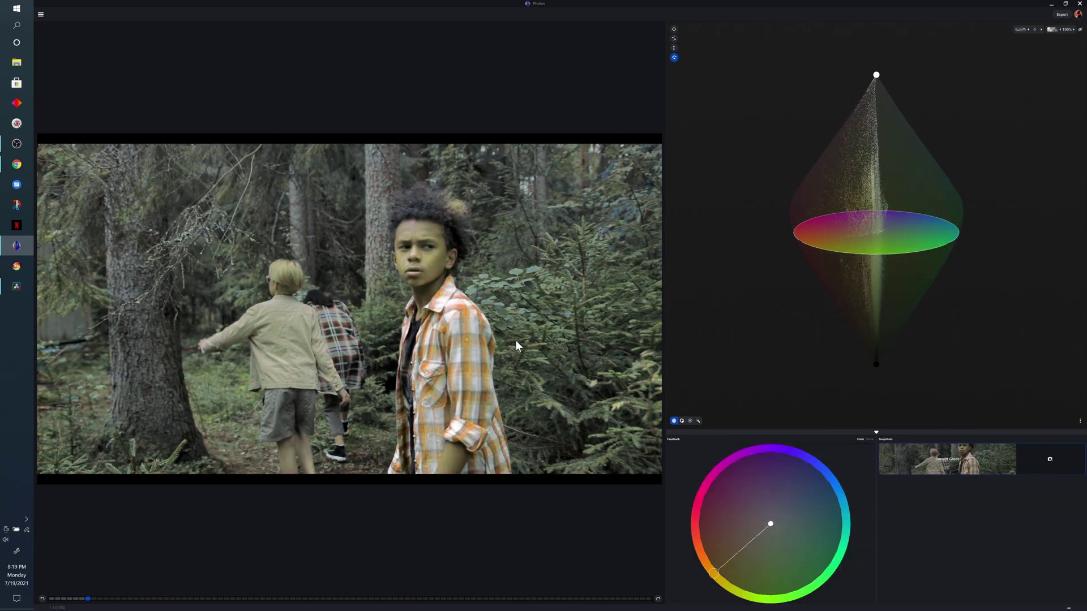
drag(492, 342, 423, 339)
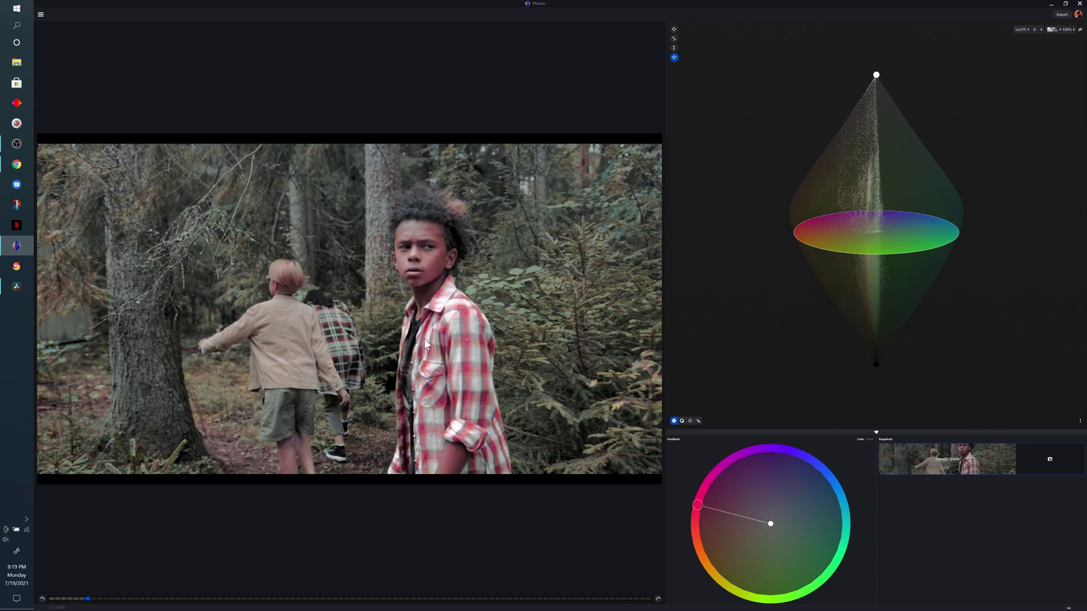
Switch between DaVinci Resolve and Photon to compare the forest clip's grade, ending in Resolve.
click(17, 287)
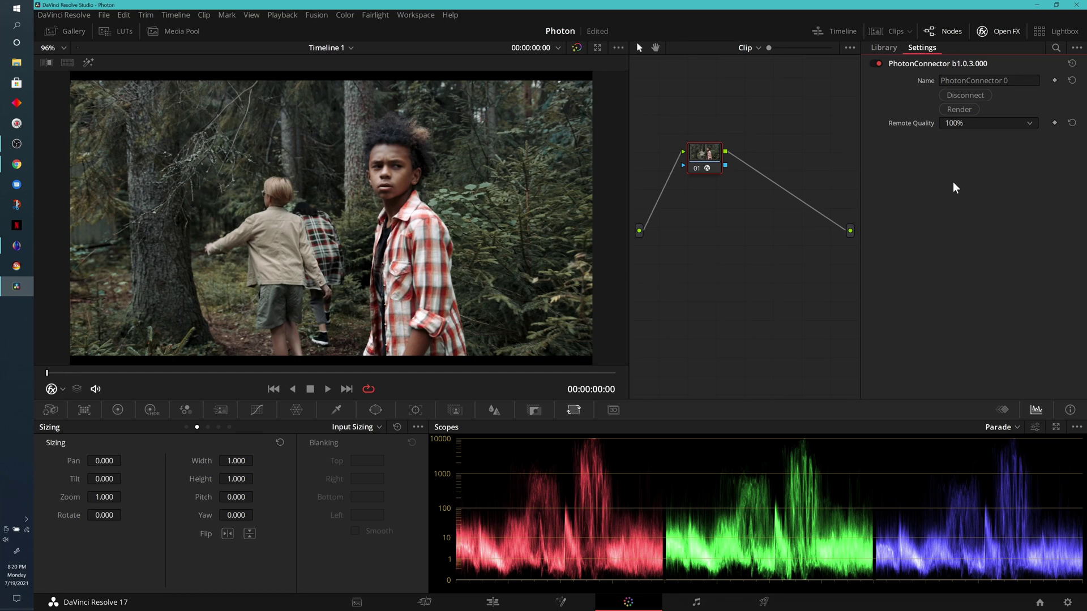
click(18, 247)
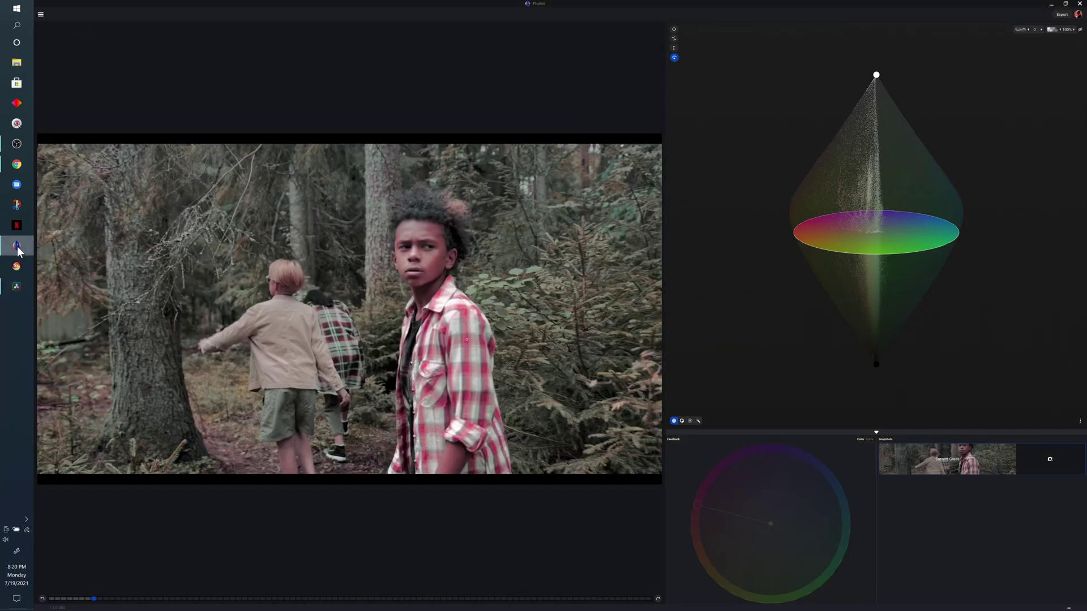
click(16, 287)
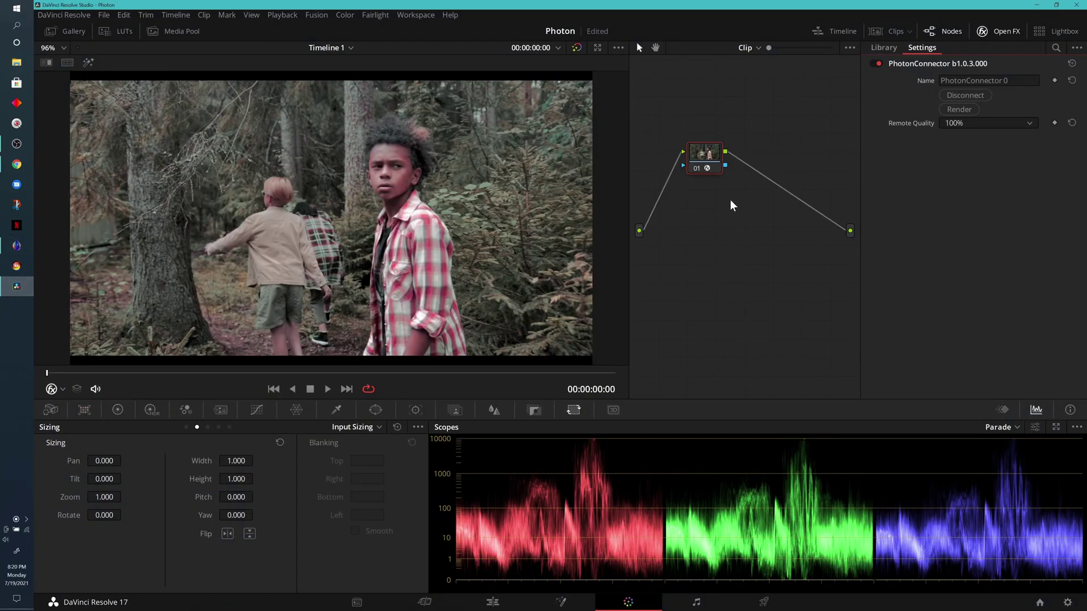
Add a serial node after node 01 and space the two nodes apart in the node graph.
drag(706, 165, 702, 175)
right_click(702, 165)
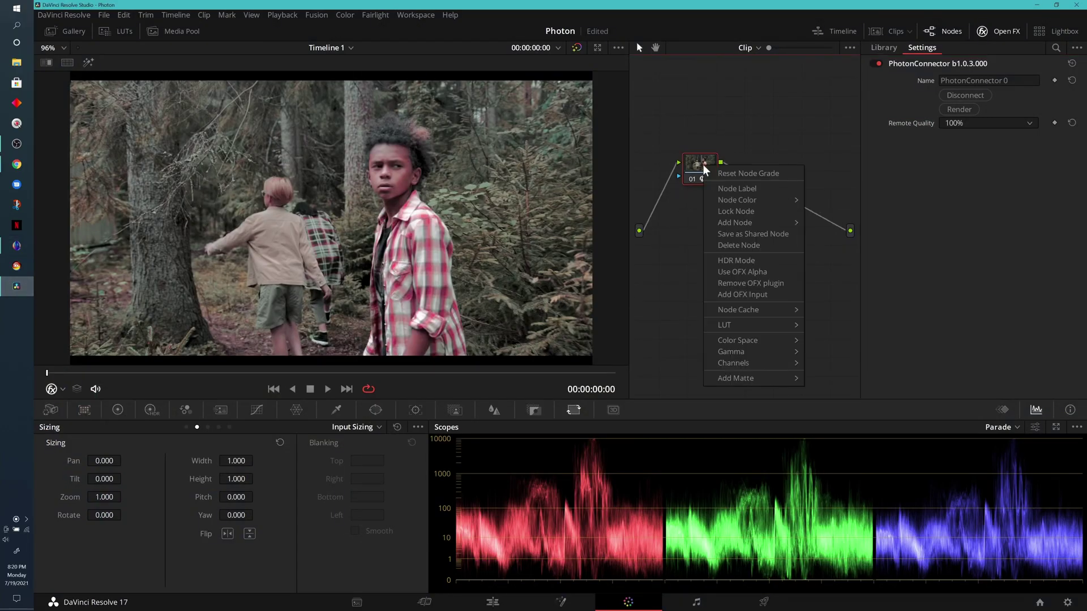
mouse_move(752, 223)
click(848, 225)
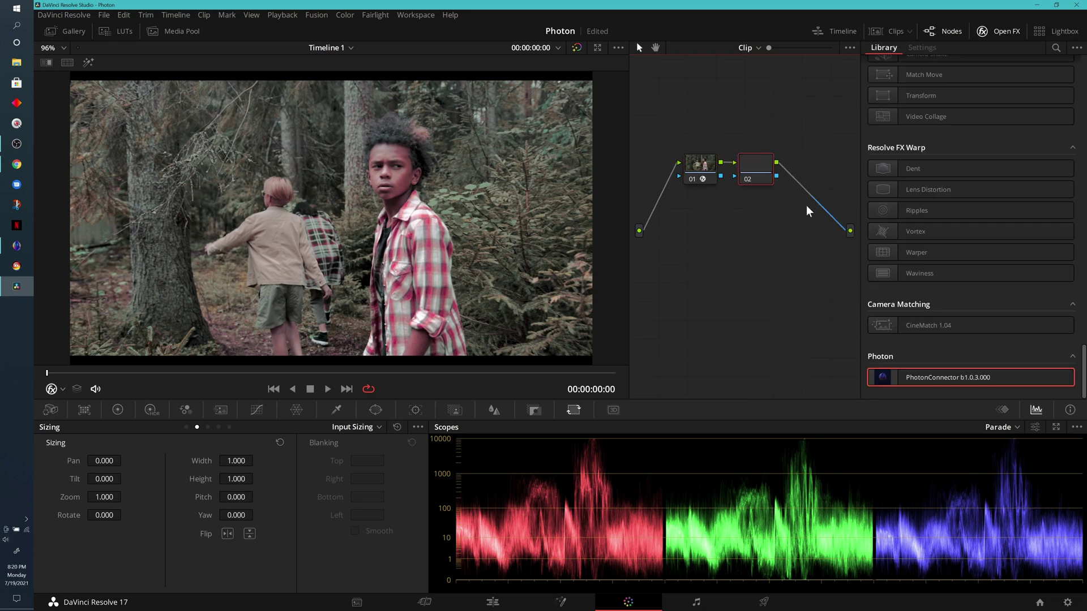
drag(748, 171, 755, 174)
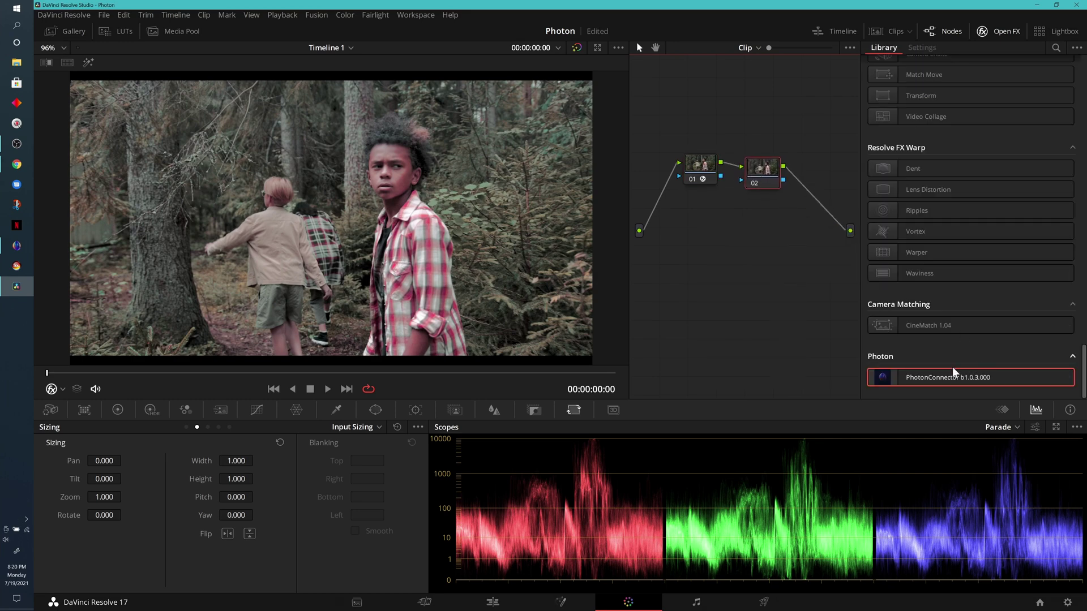
Apply the PhotonConnector effect to node 02 and connect it to Photon, checking the connection of node 01.
drag(953, 371, 763, 168)
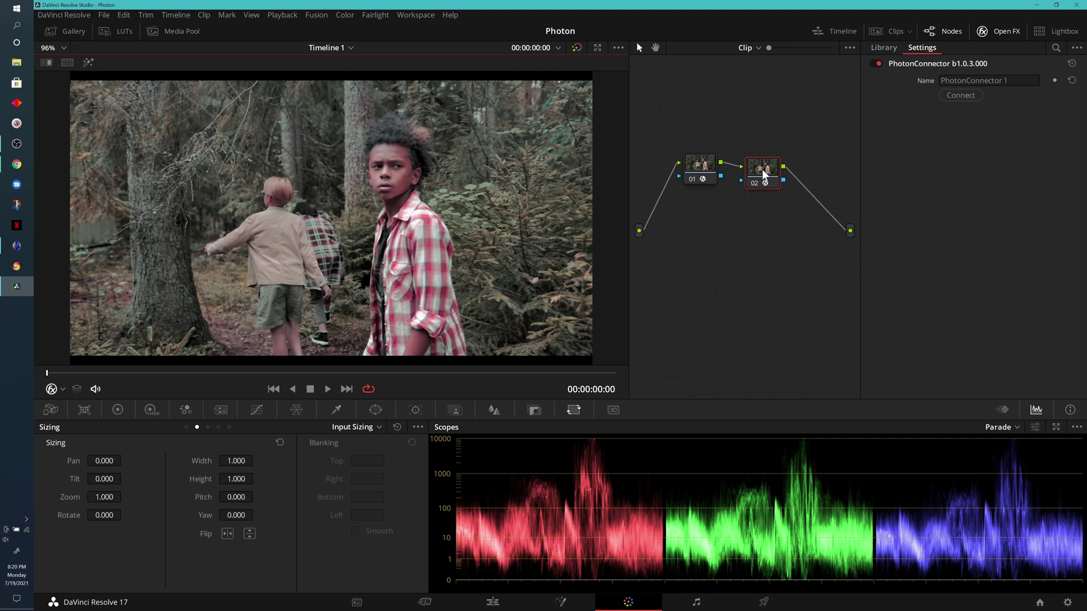
drag(762, 169, 764, 164)
click(961, 96)
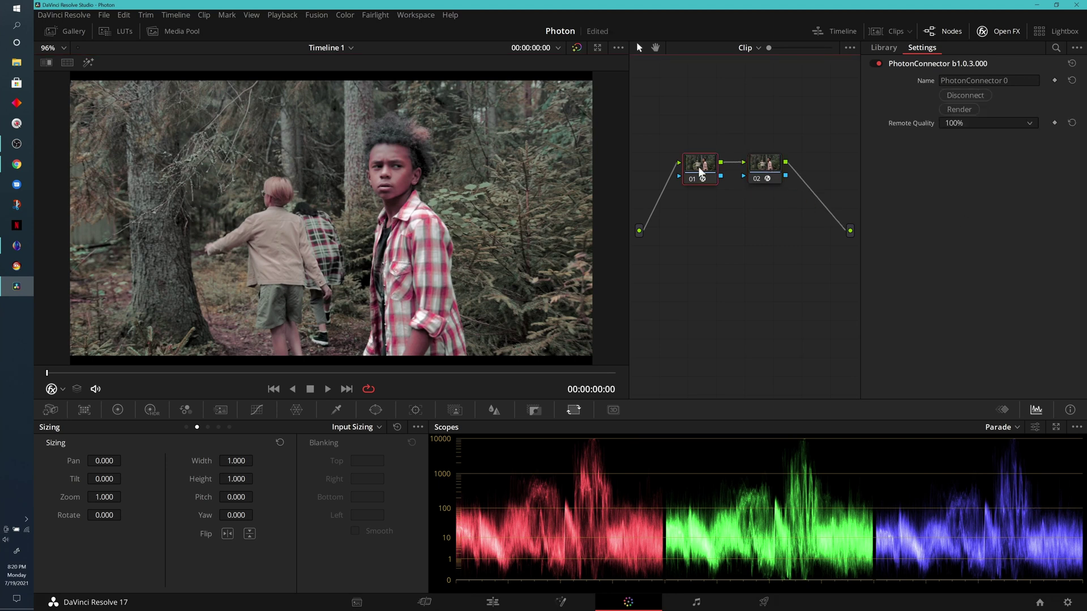
click(761, 166)
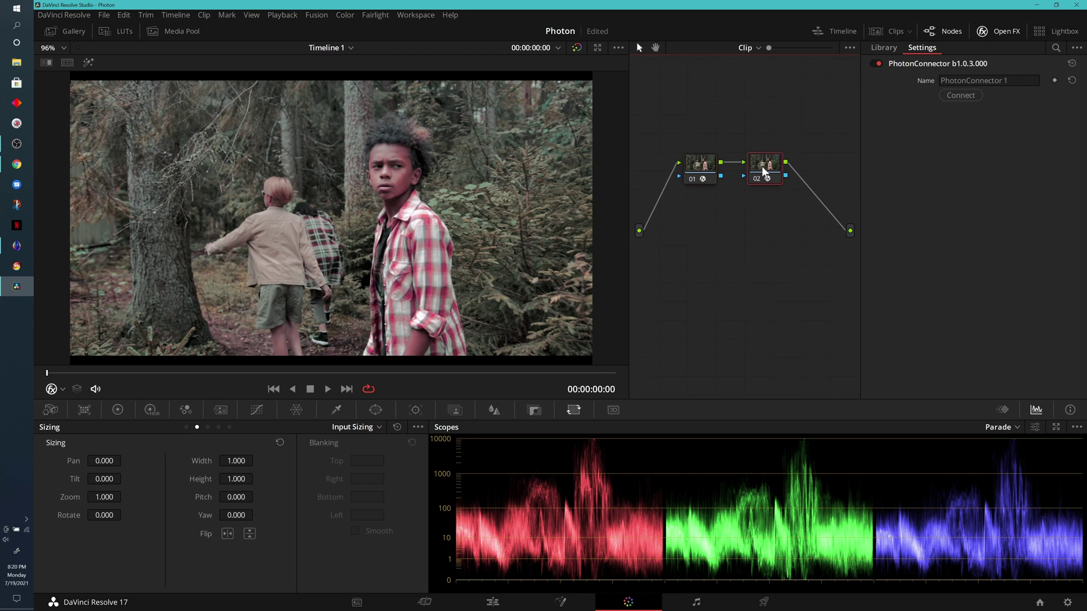
click(959, 95)
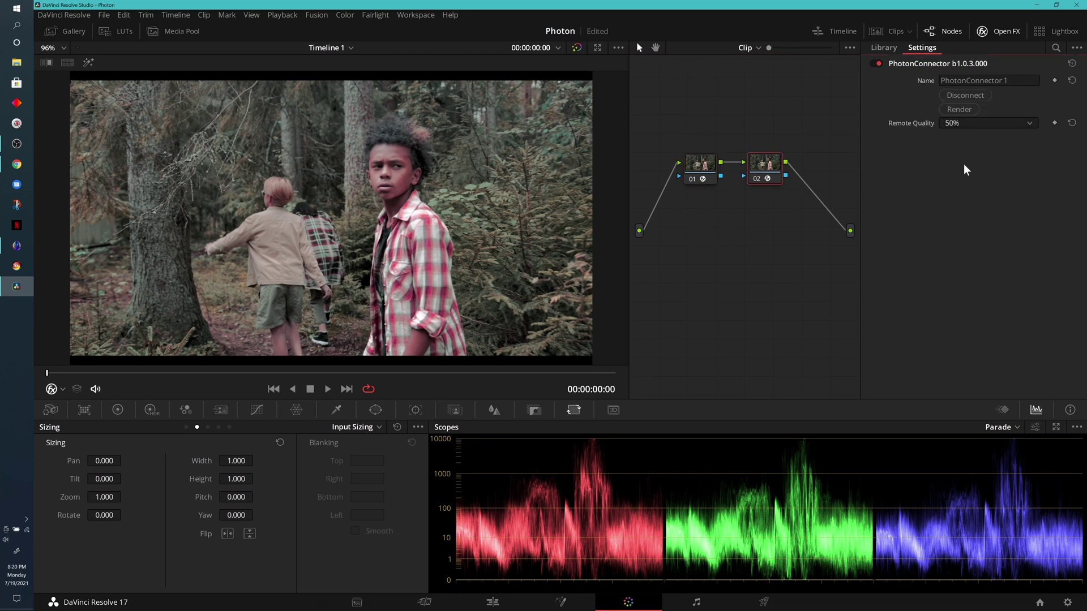
click(697, 165)
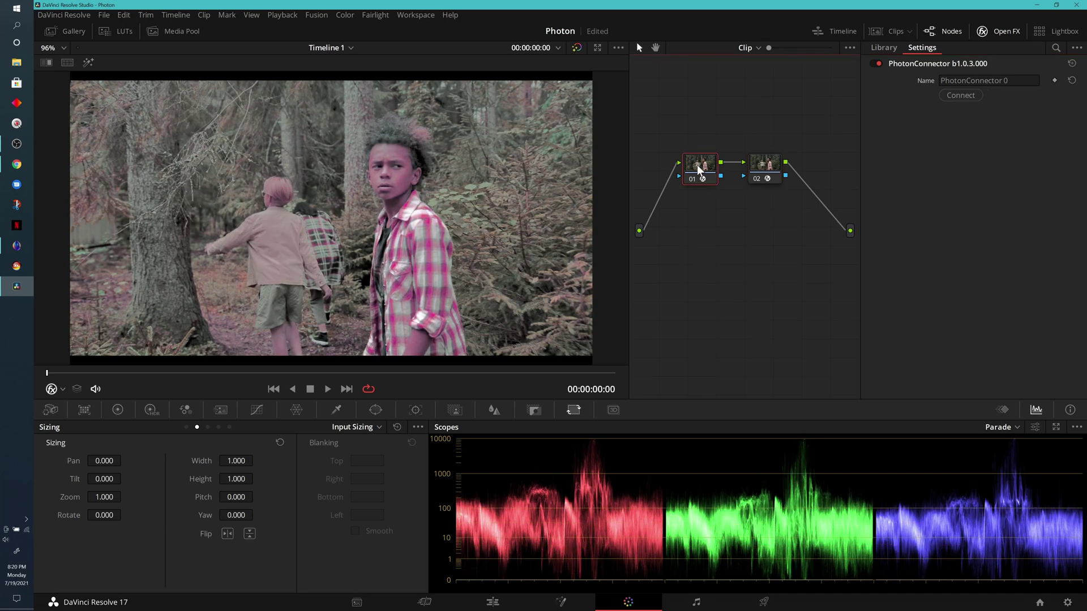
click(961, 95)
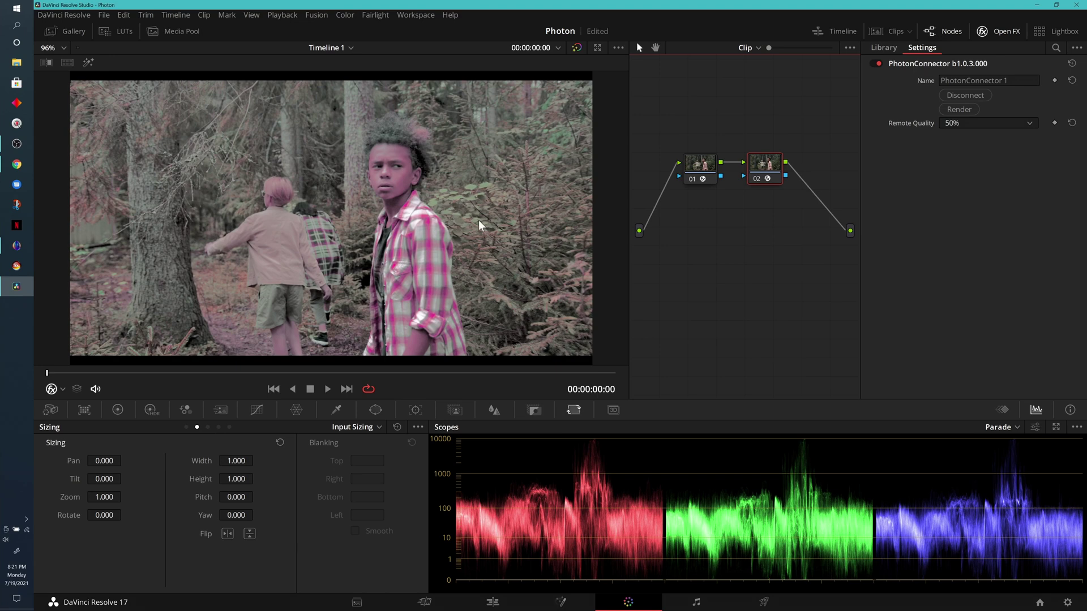
Compare the contributions of both nodes by disabling nodes 02 and 01 and enabling them again.
click(756, 179)
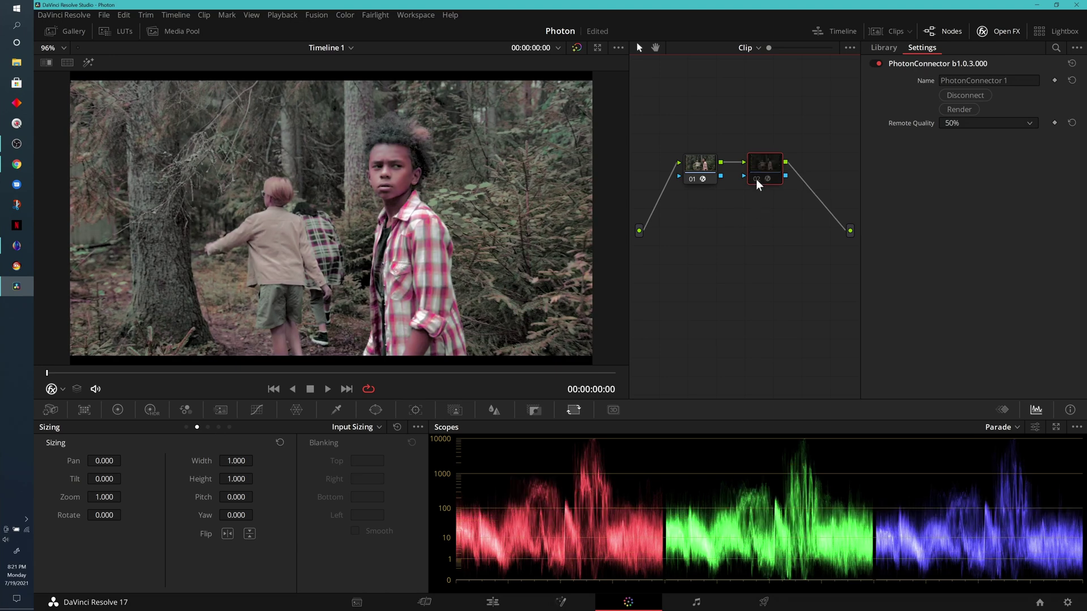
click(691, 177)
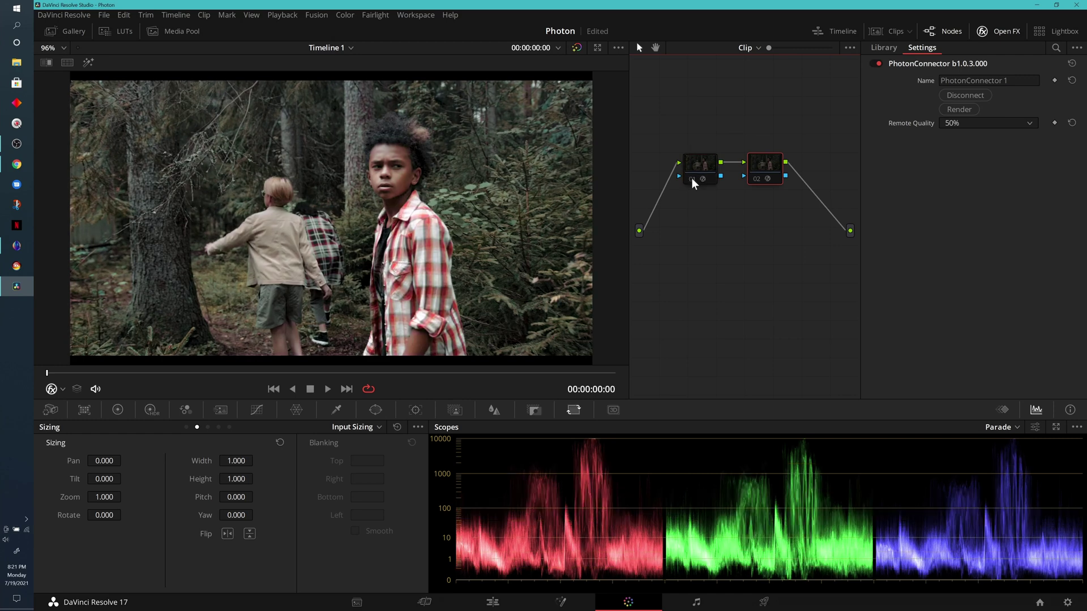
click(692, 178)
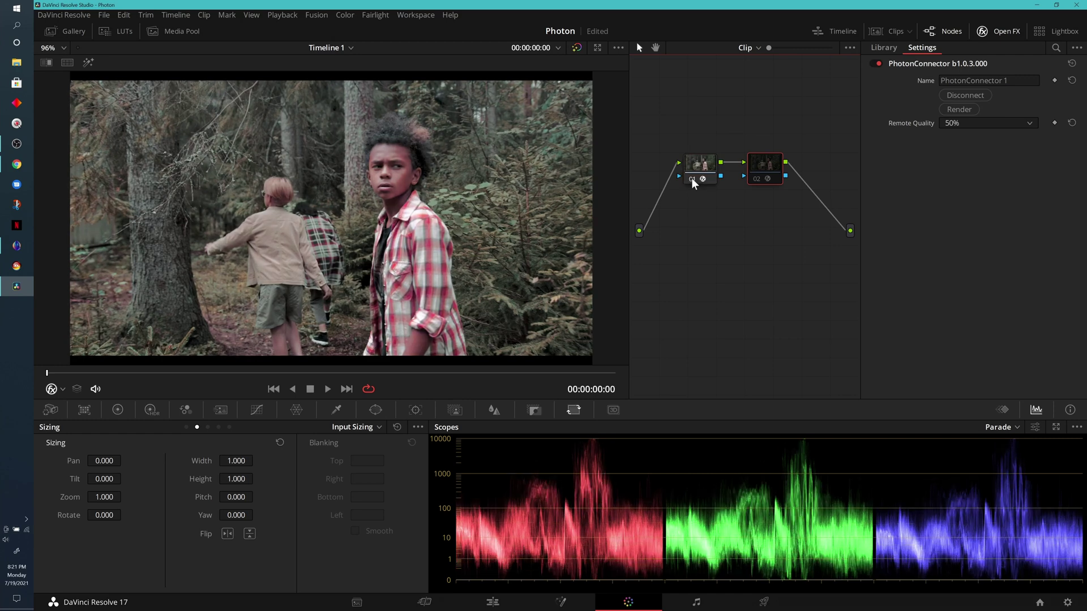
click(755, 179)
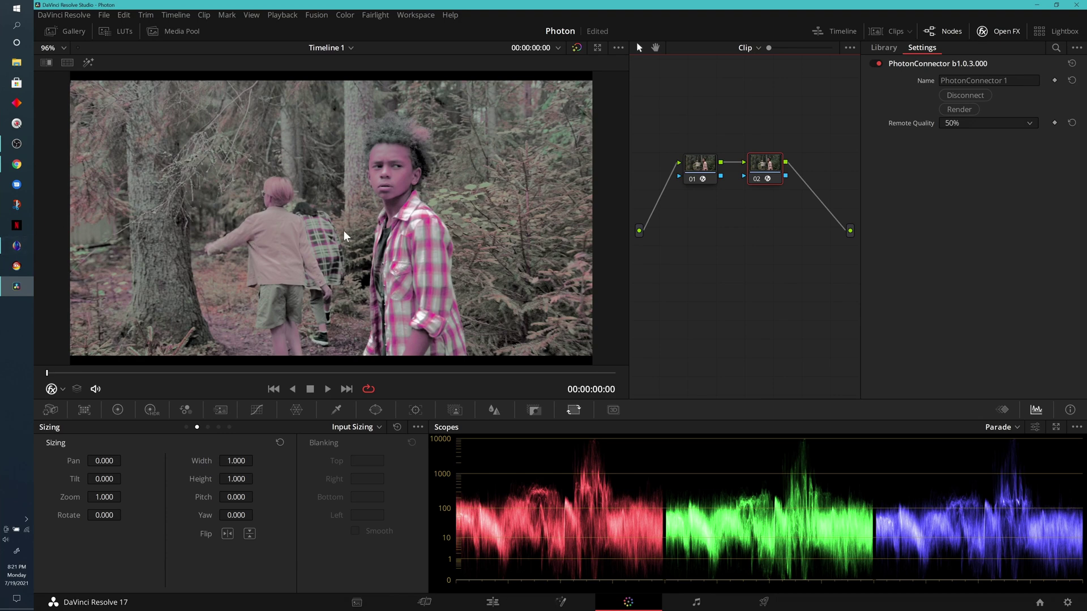
Switch to Photon, reset the color model, and shift the darker forest tones toward teal with the color-balance tool.
click(23, 245)
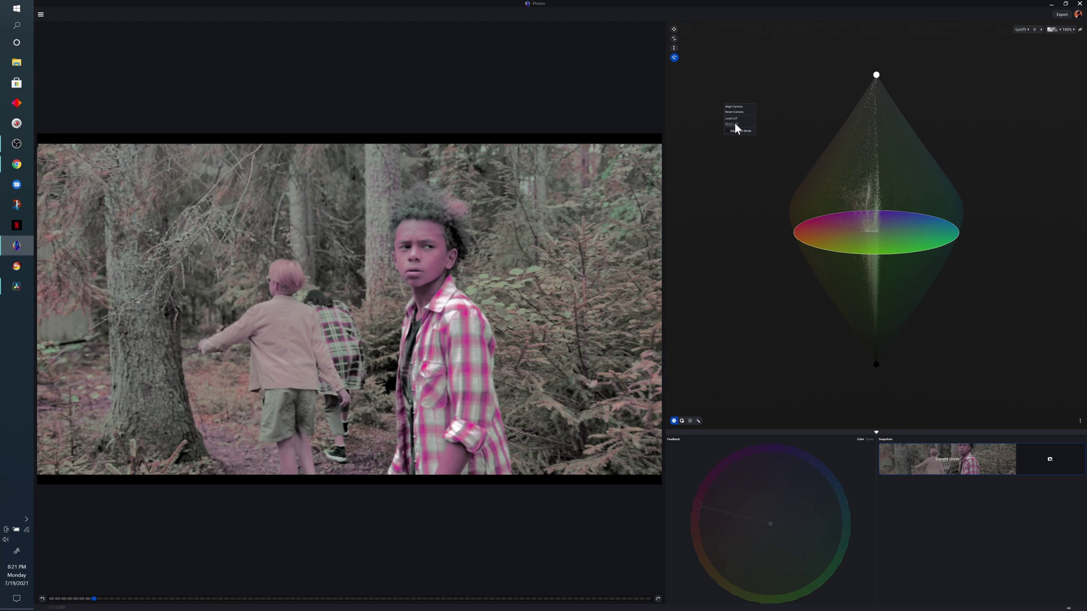
click(731, 125)
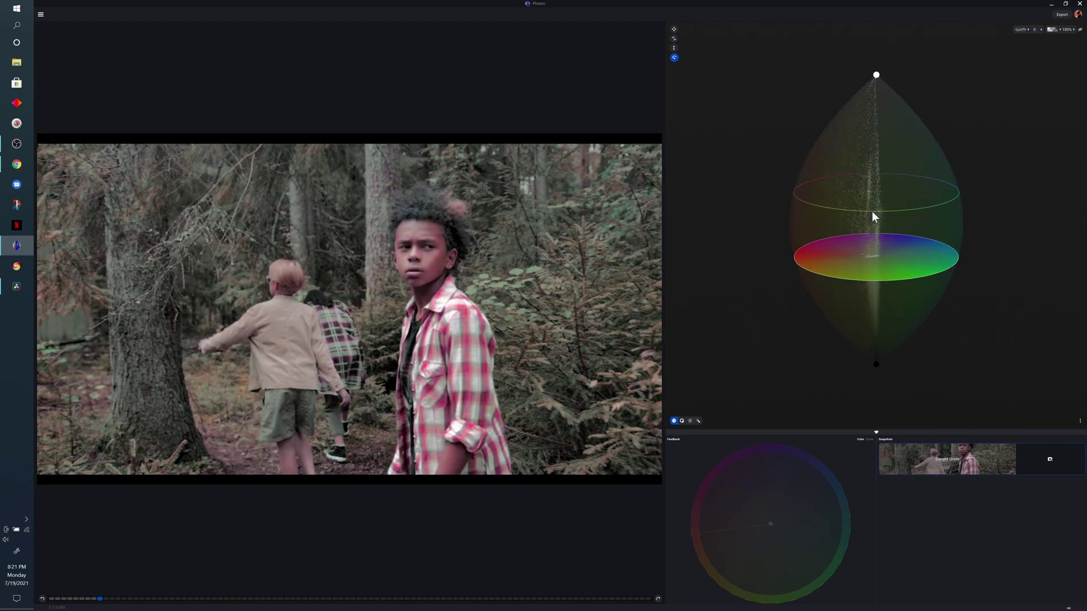
click(674, 39)
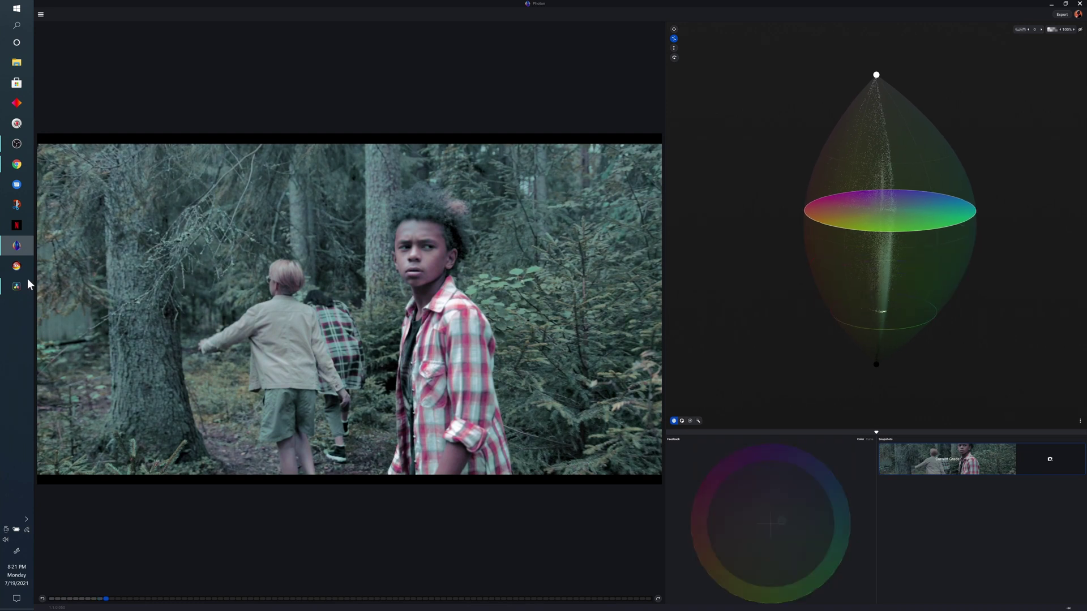
Switch to DaVinci Resolve and disable node 02 and node 01 in turn to compare the grade with the original.
click(62, 298)
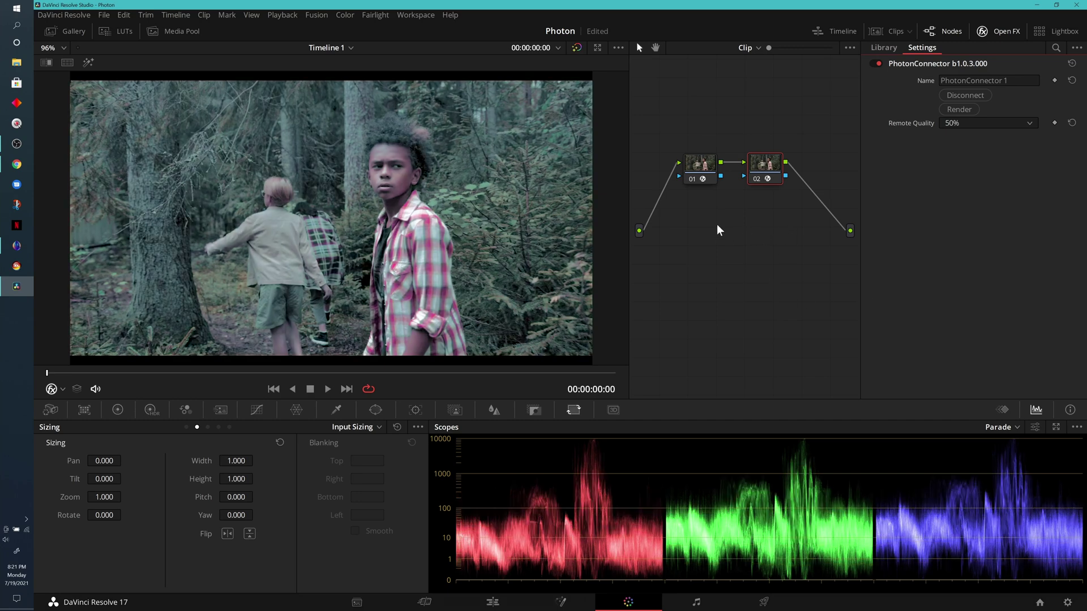
click(756, 179)
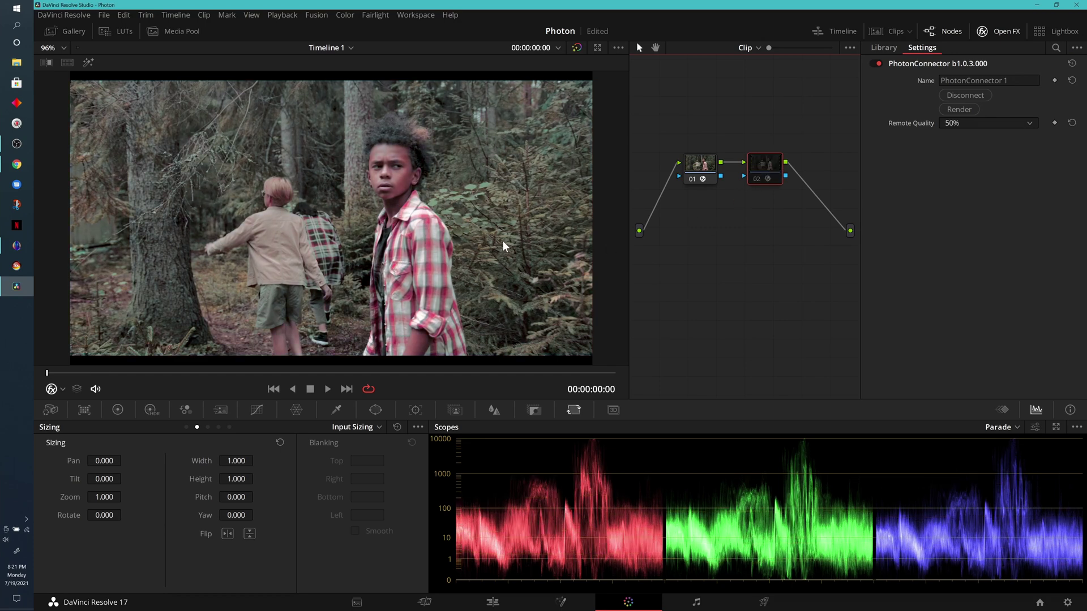
click(692, 179)
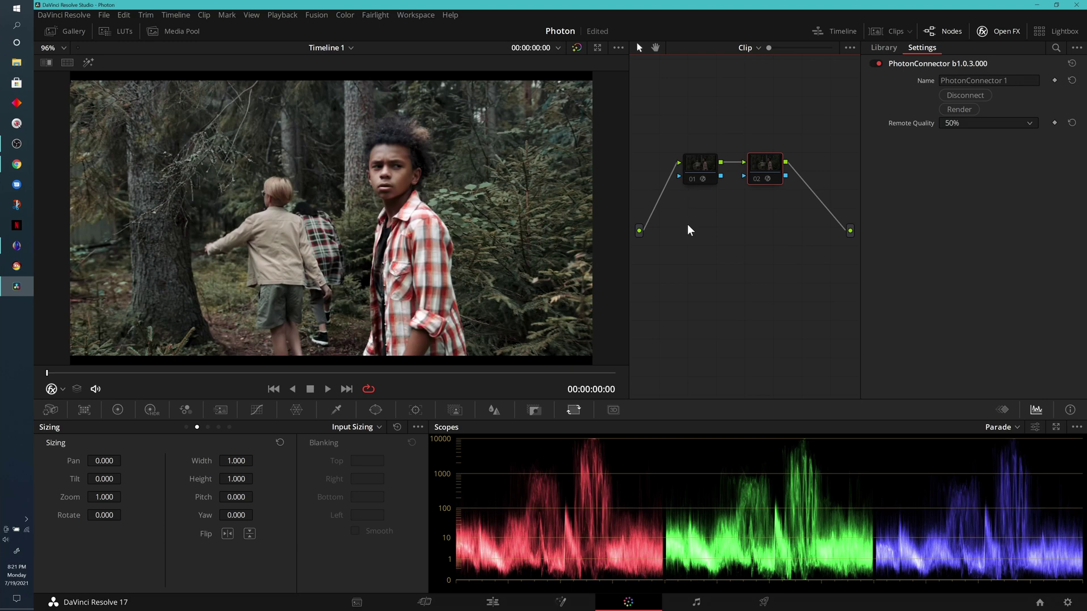